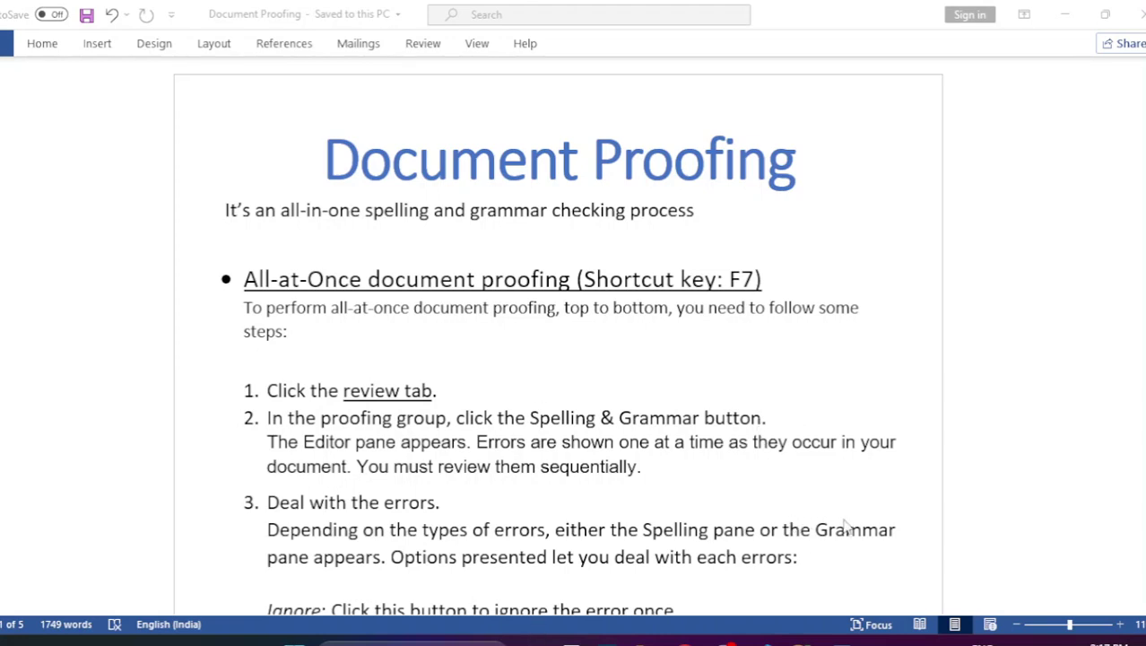
# Start Spelling & Grammar from the Review tab so it flags 'Somtime' in the Paragraph text.
pyautogui.scroll(-1, 579, 433)
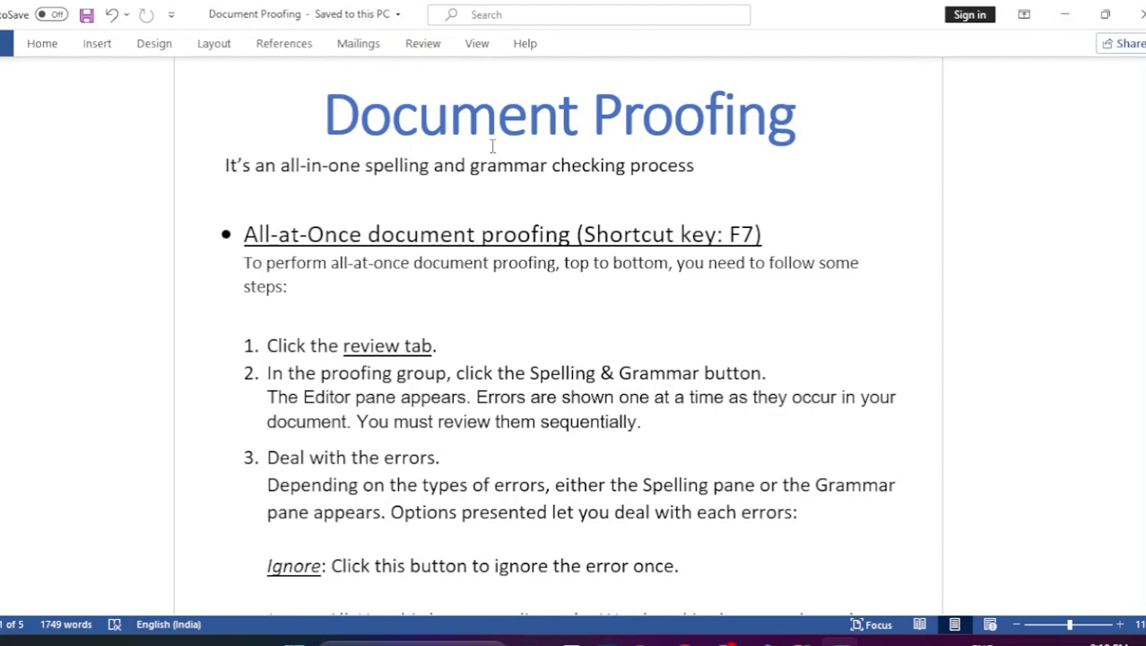
pyautogui.click(422, 43)
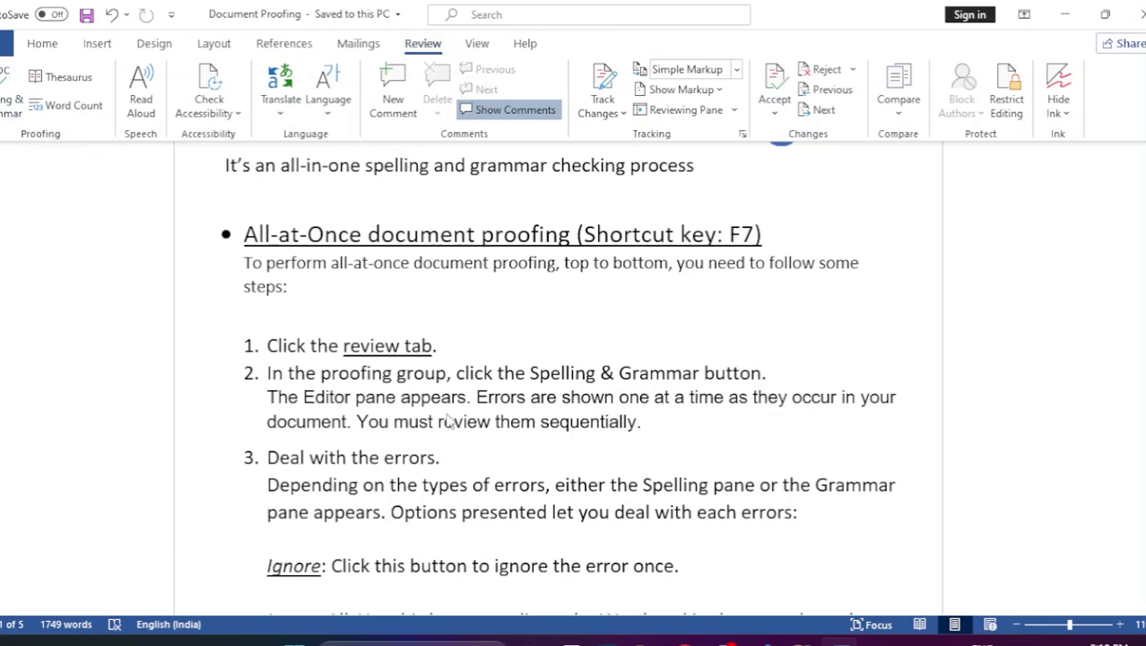
pyautogui.click(13, 100)
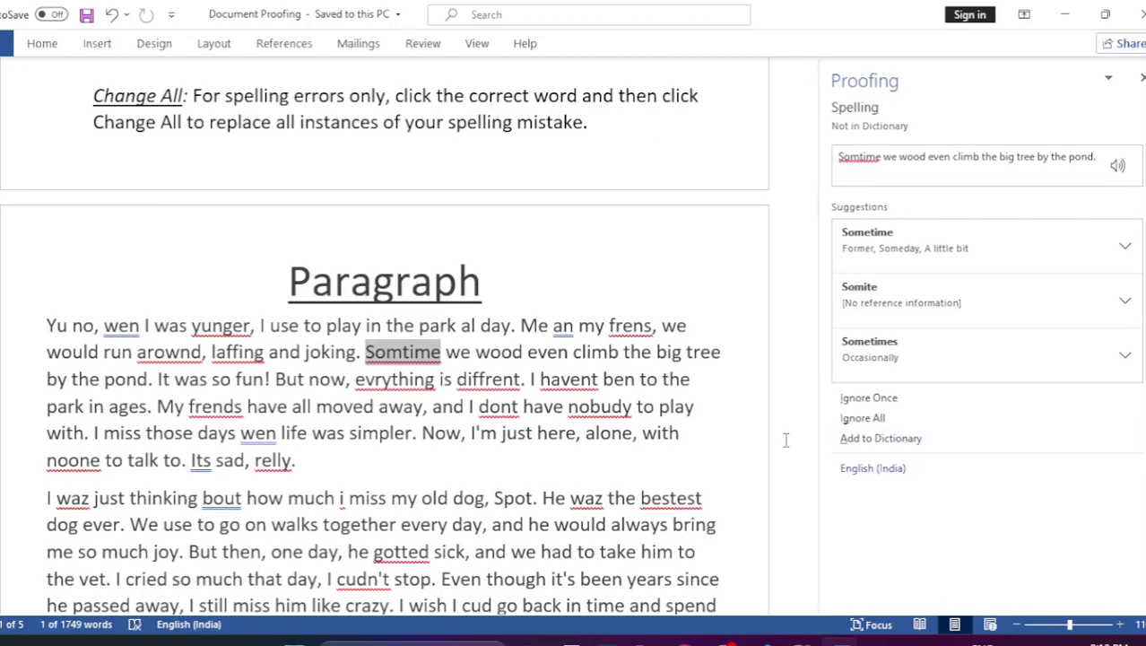
pyautogui.scroll(-3, 583, 385)
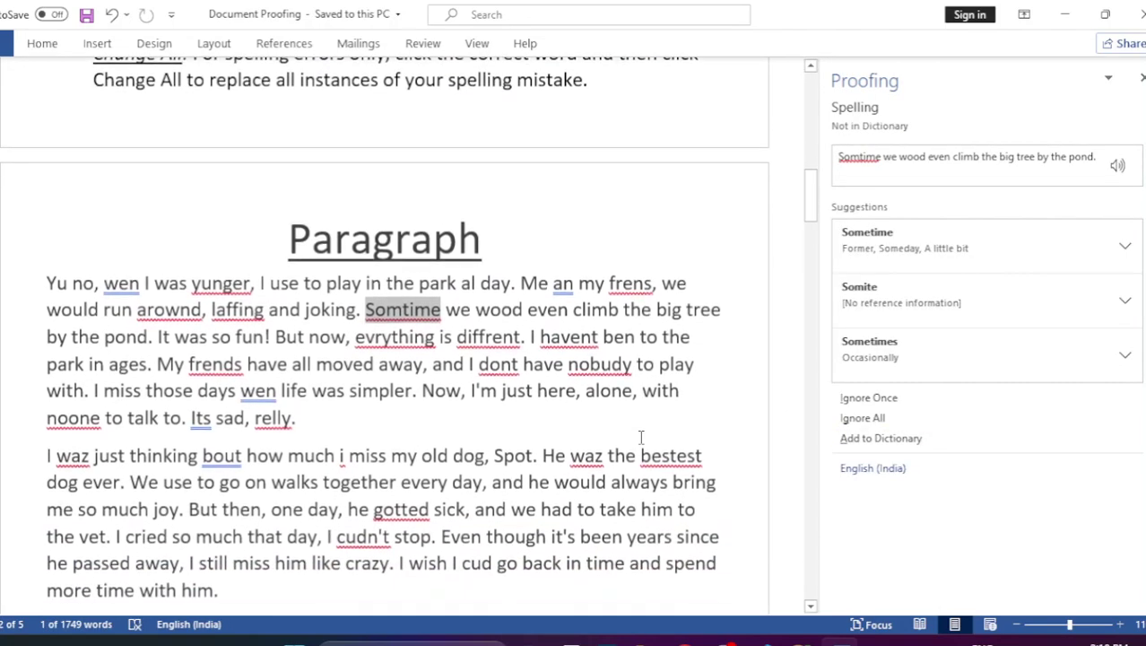
pyautogui.scroll(1, 531, 327)
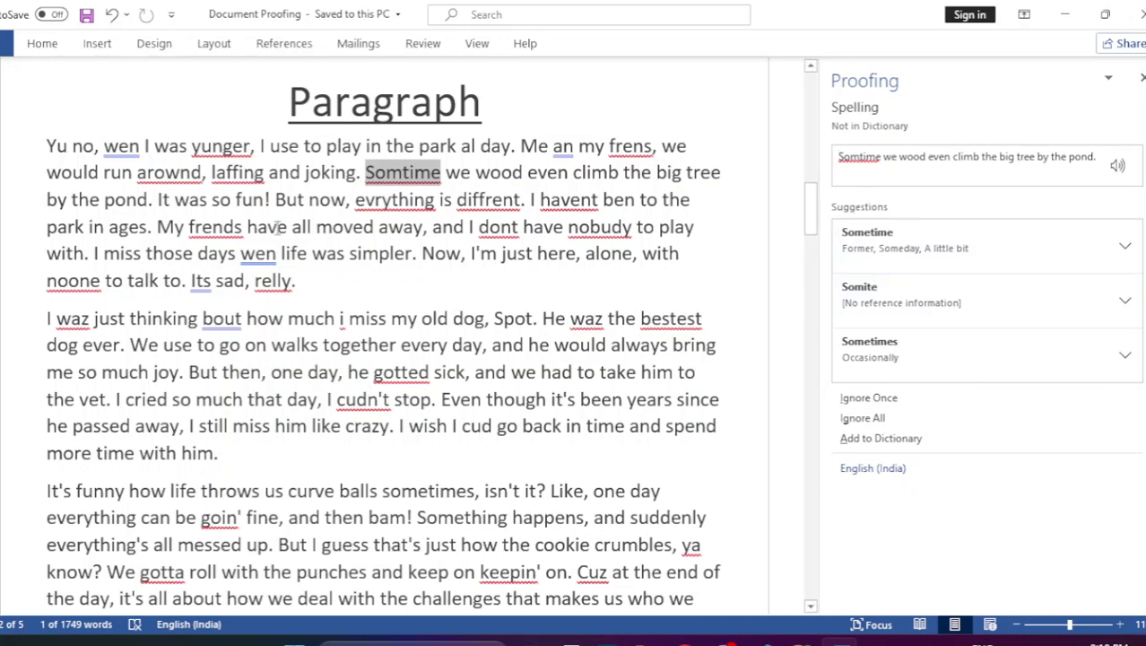
# Move the check to 'wen', play the sentence with Read Aloud, and accept 'when'.
pyautogui.click(127, 146)
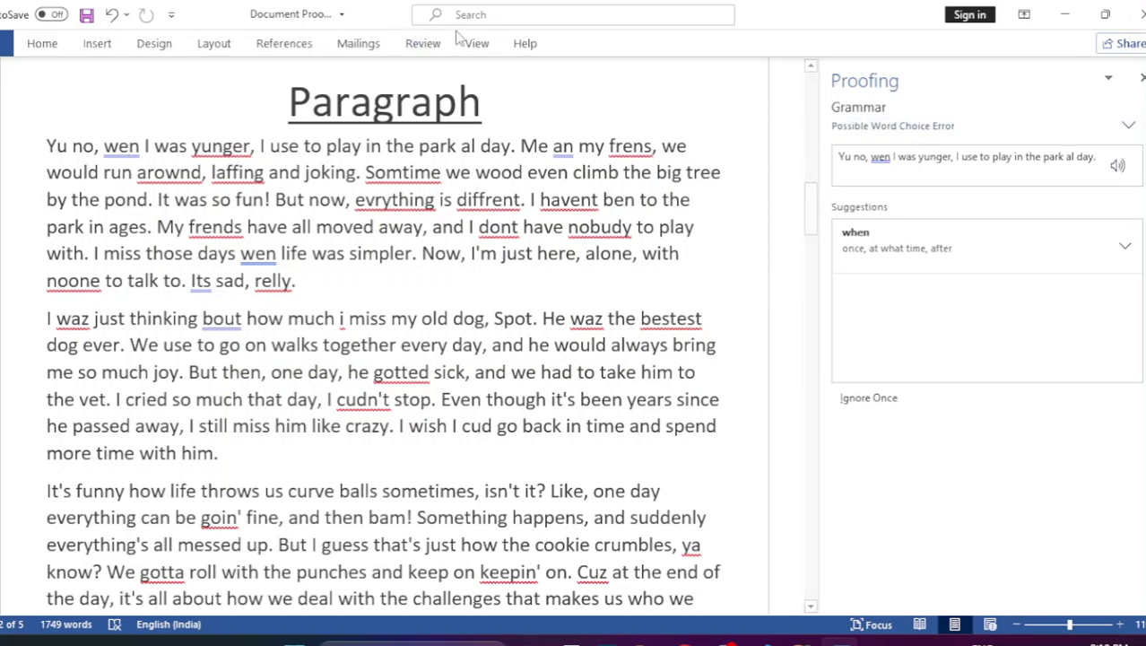
pyautogui.click(425, 45)
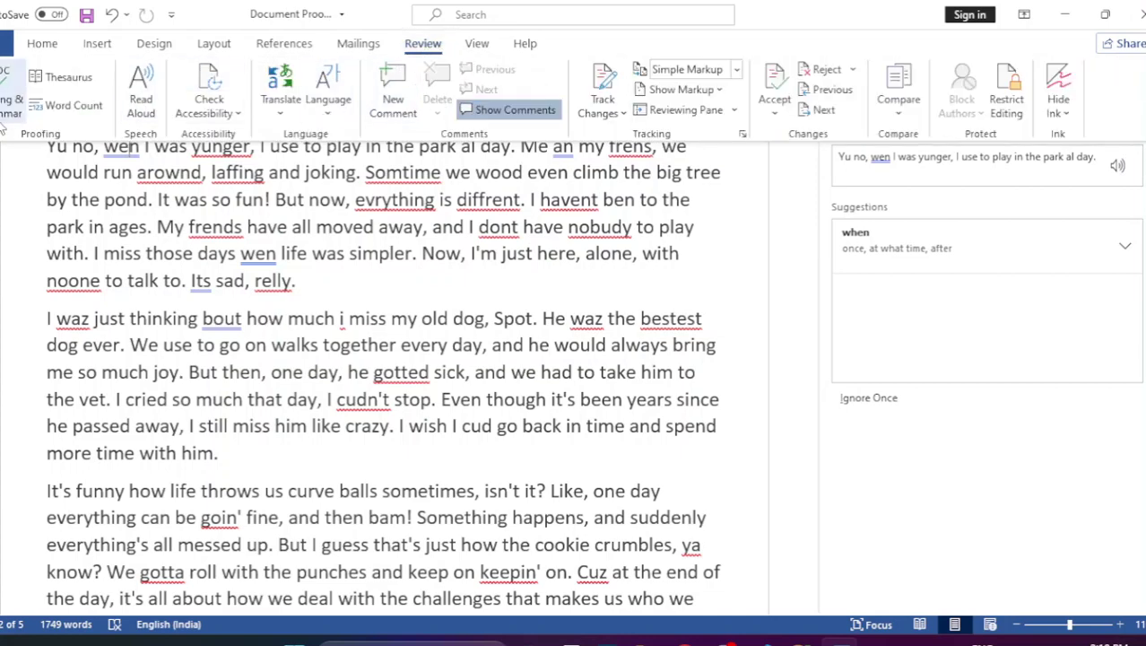
pyautogui.click(916, 453)
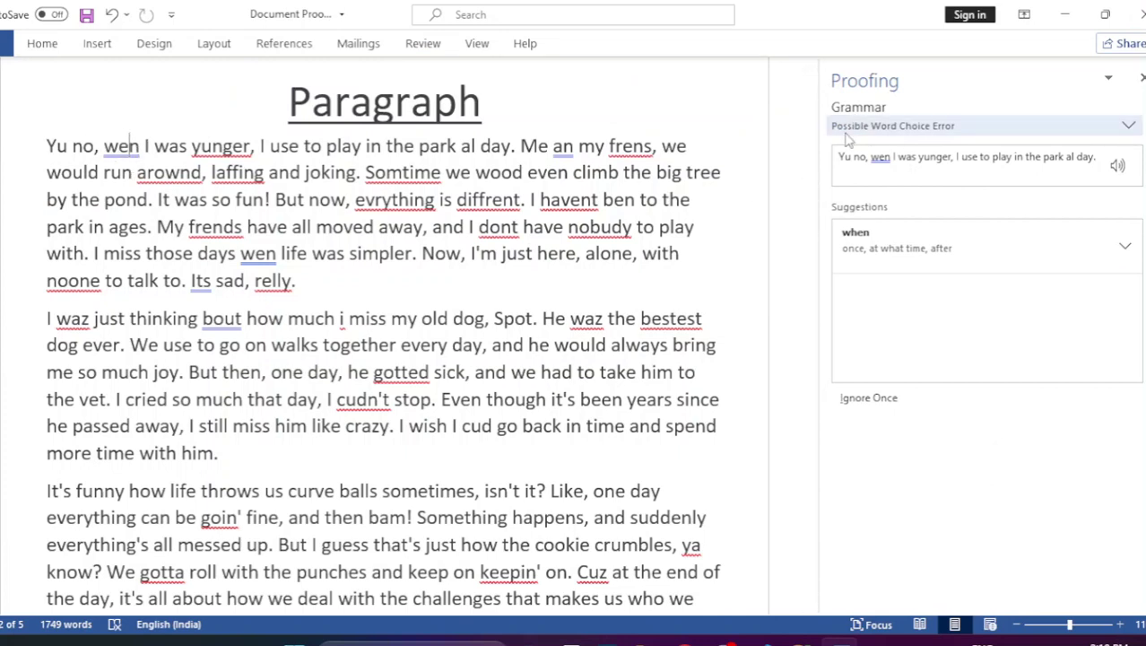
pyautogui.click(1116, 165)
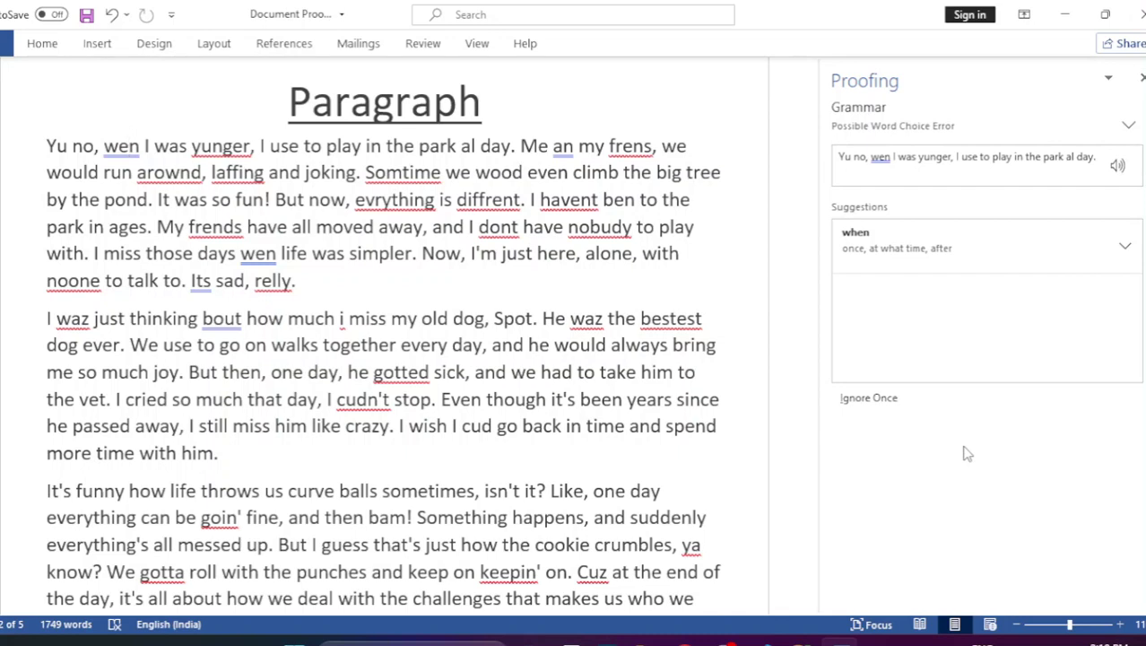
pyautogui.click(874, 249)
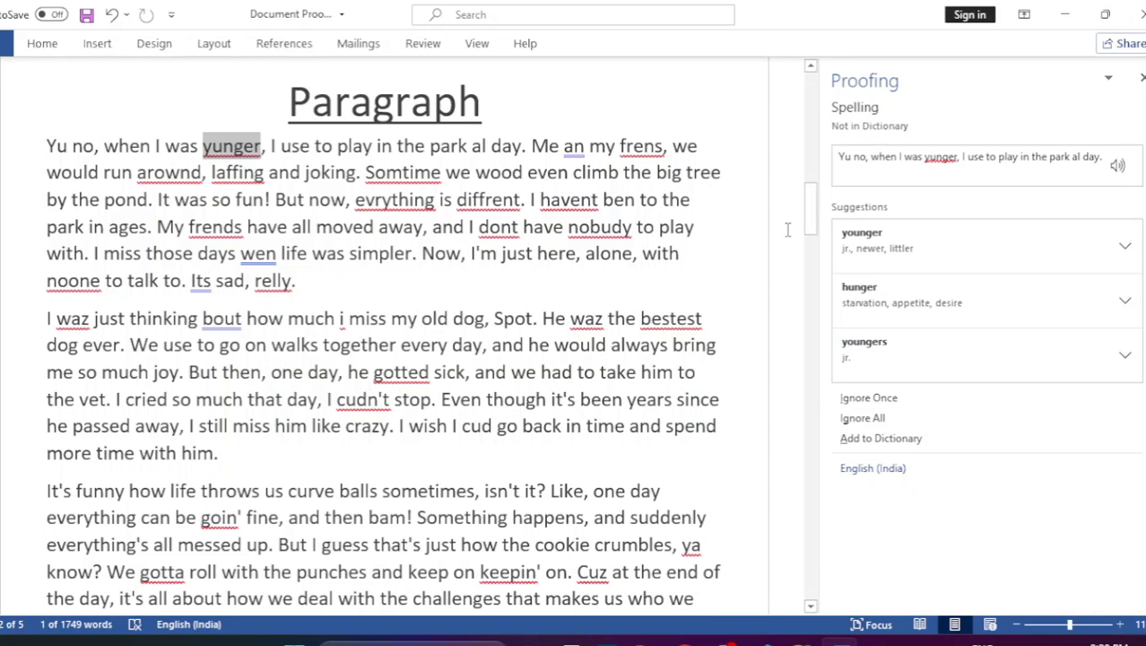
# Accept top suggestions: younger, and, ferns, around, laughing, Sometime, everything, different.
pyautogui.click(883, 249)
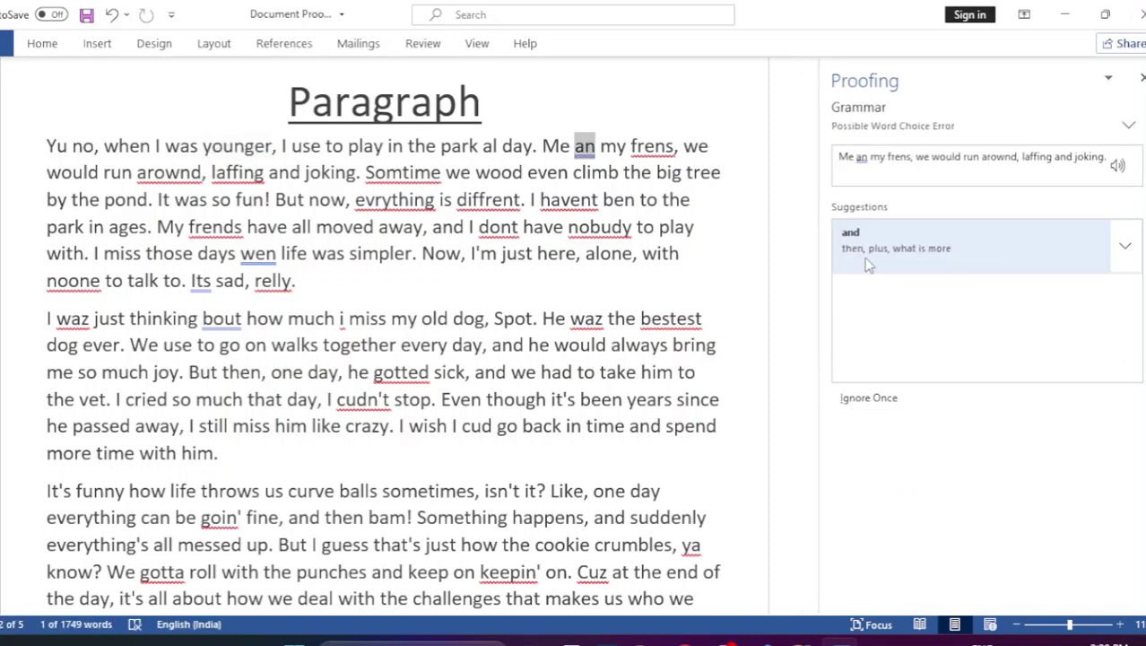
pyautogui.click(874, 253)
pyautogui.click(875, 253)
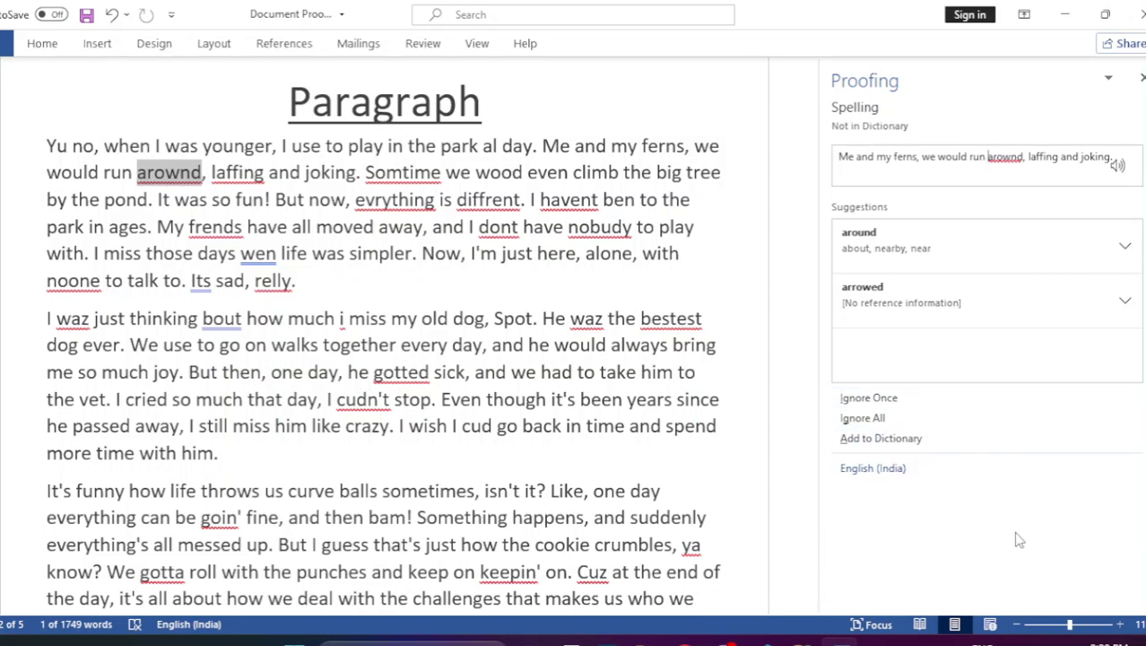
pyautogui.click(885, 262)
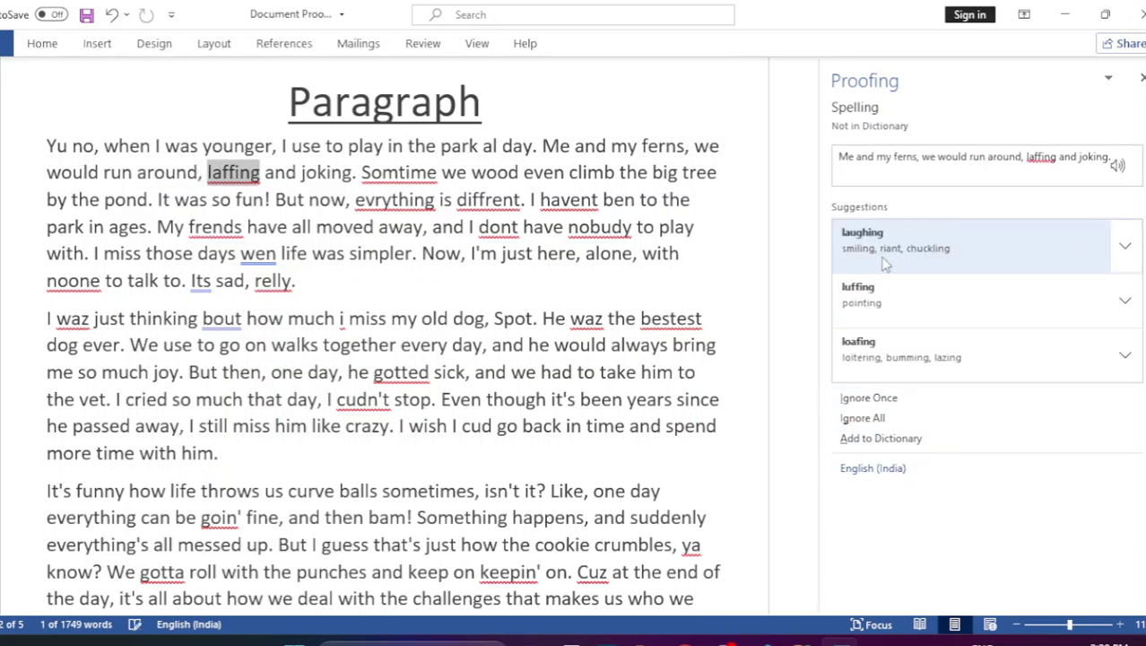
pyautogui.click(885, 262)
pyautogui.click(884, 262)
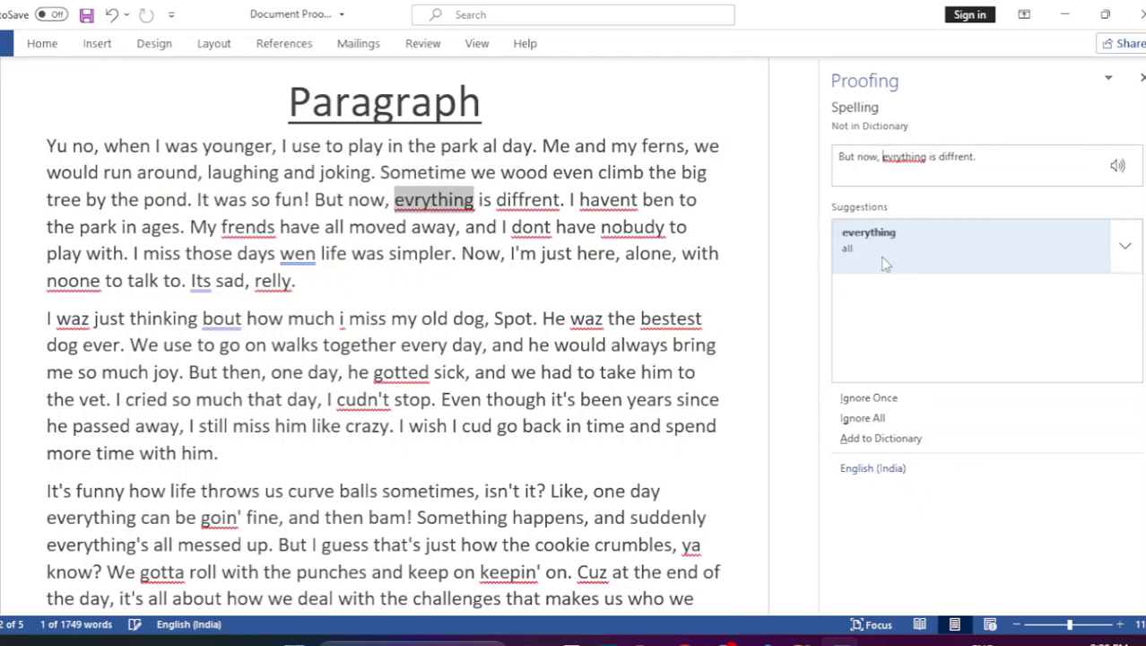
pyautogui.click(884, 262)
pyautogui.click(885, 262)
# Accept top suggestions: haven't, friends, don't, nobody, when, no one, It's, rely.
pyautogui.click(884, 262)
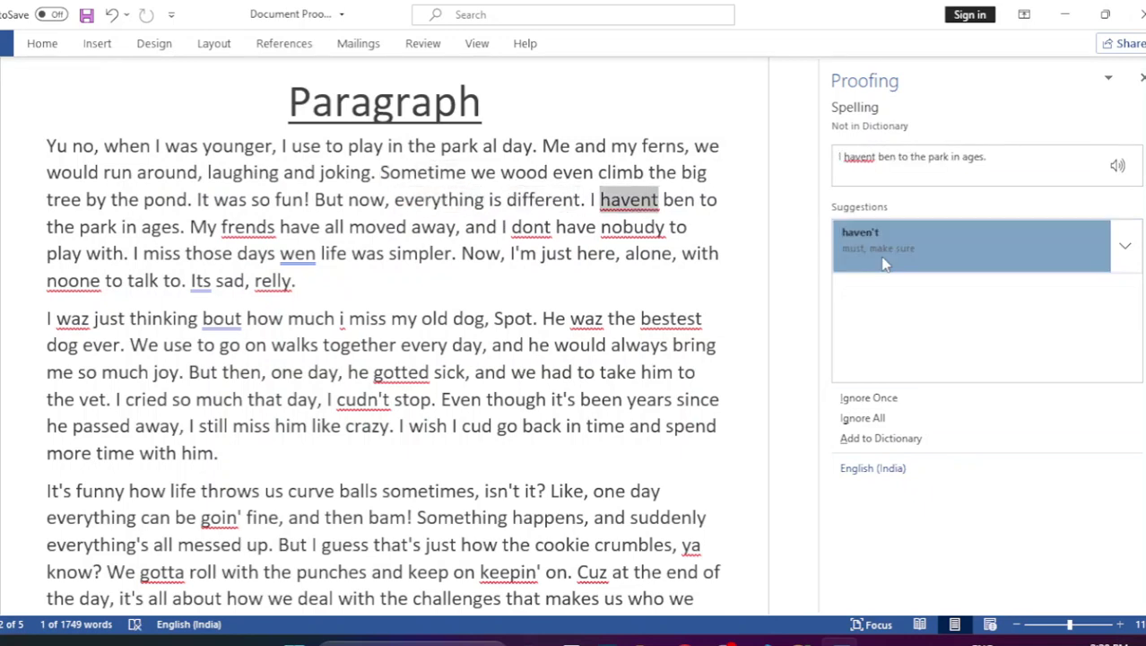
pyautogui.click(885, 262)
pyautogui.click(884, 262)
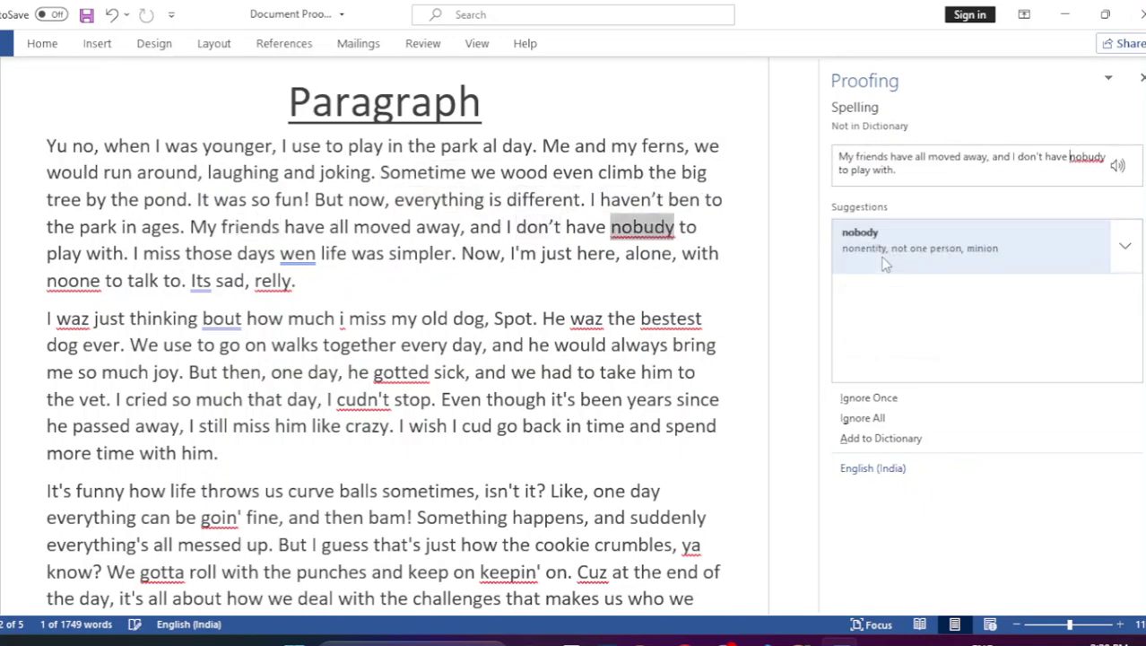
pyautogui.click(884, 262)
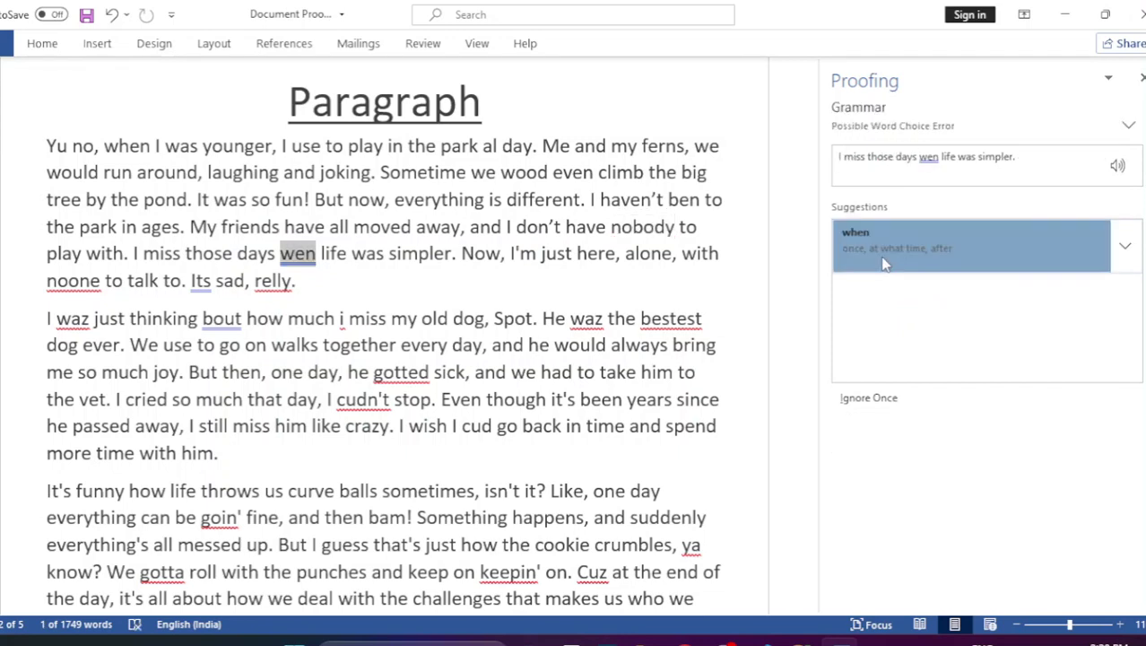
pyautogui.click(884, 262)
pyautogui.click(884, 262)
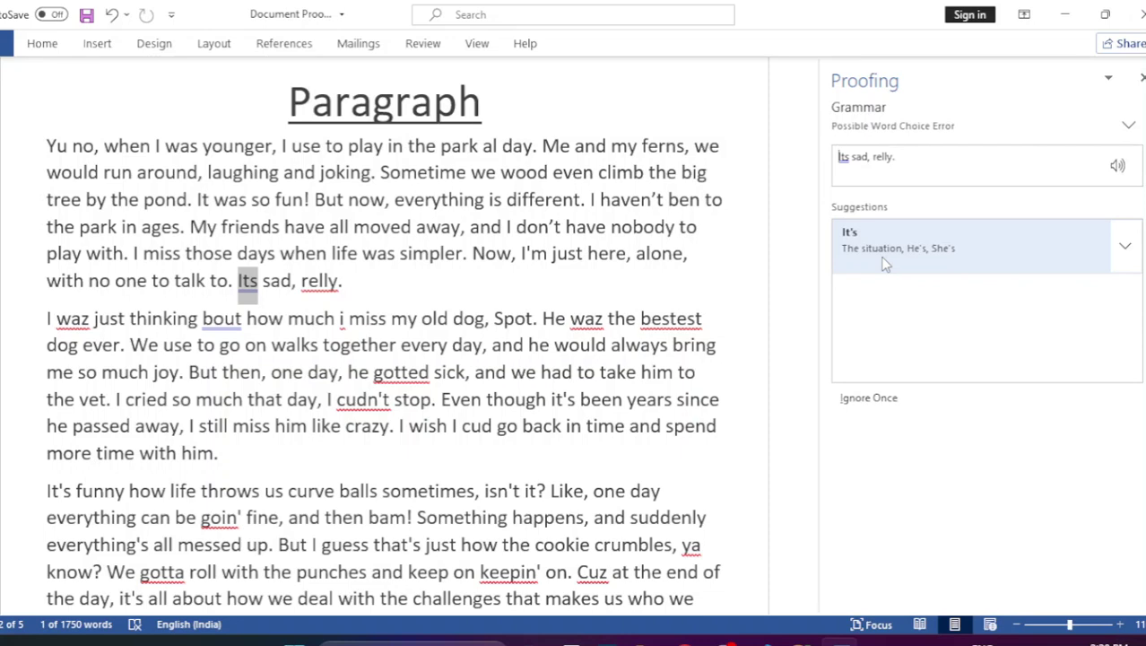
pyautogui.click(884, 262)
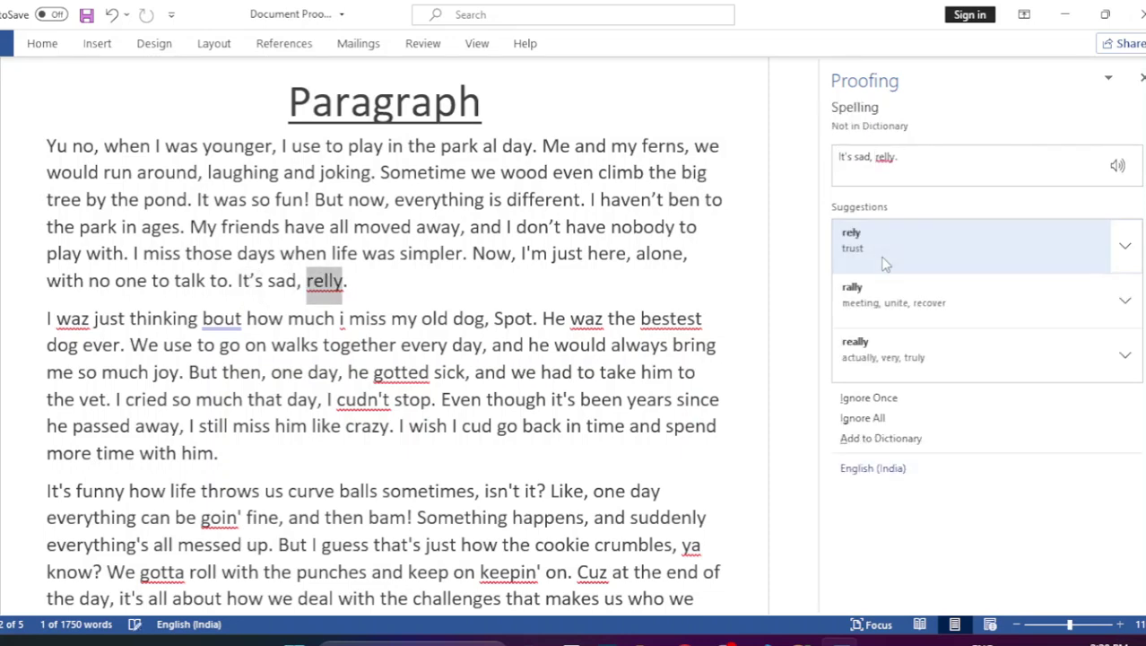
pyautogui.click(884, 262)
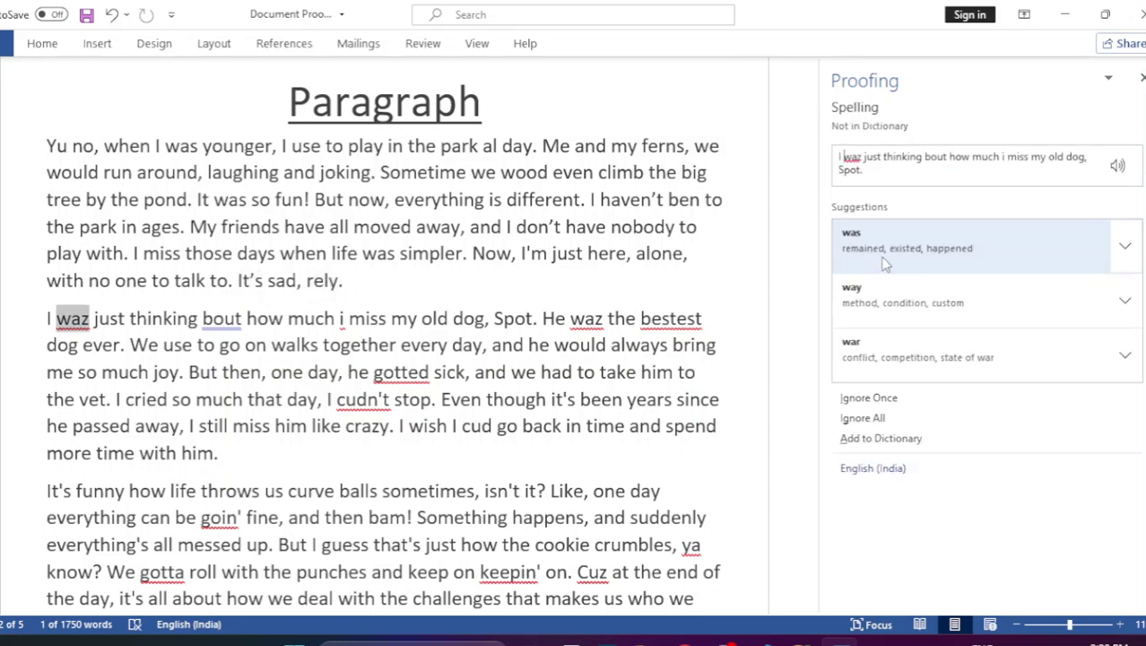
# Accept fixes was, about, I, was, bests, gutted and couldn't in the second paragraph.
pyautogui.click(884, 262)
pyautogui.click(885, 262)
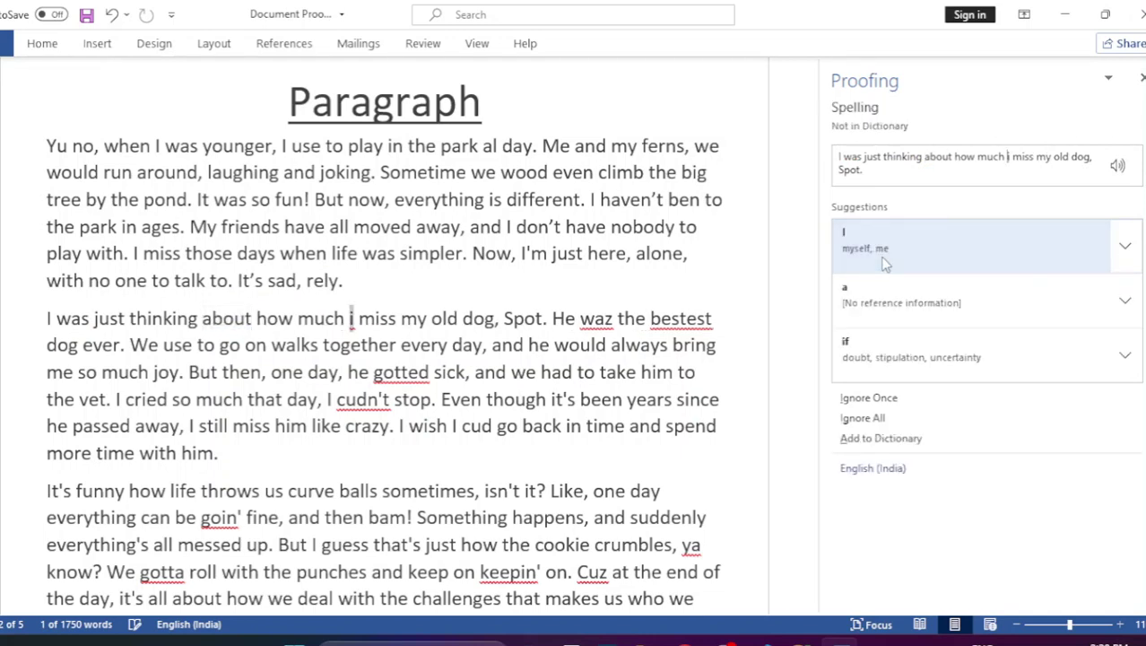
pyautogui.click(884, 262)
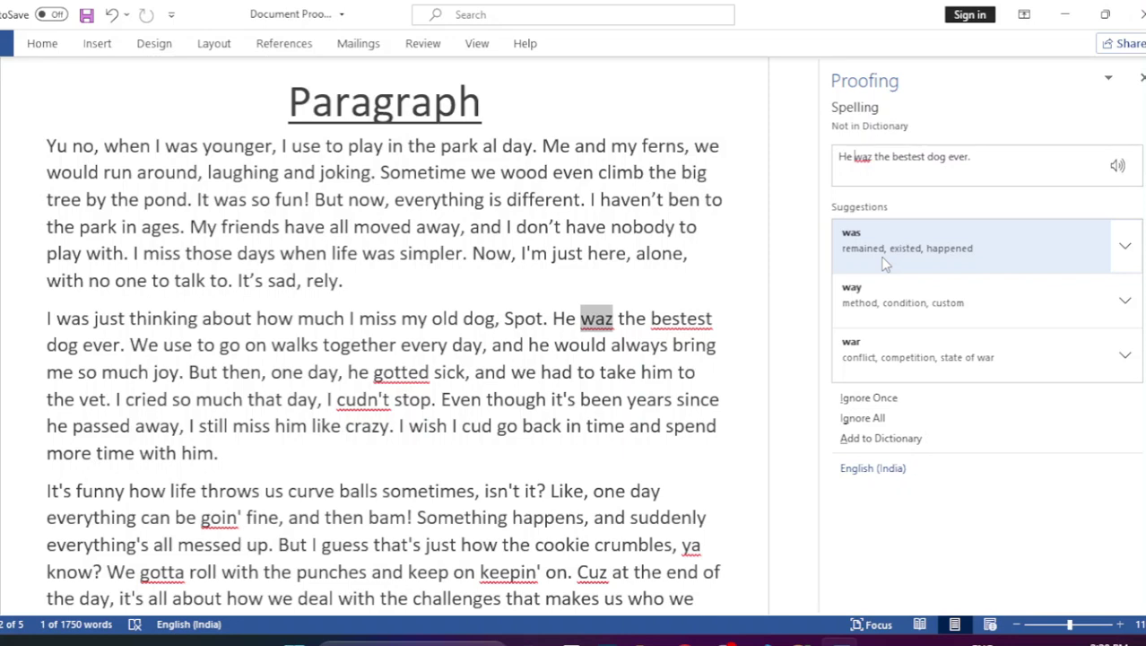
pyautogui.click(885, 262)
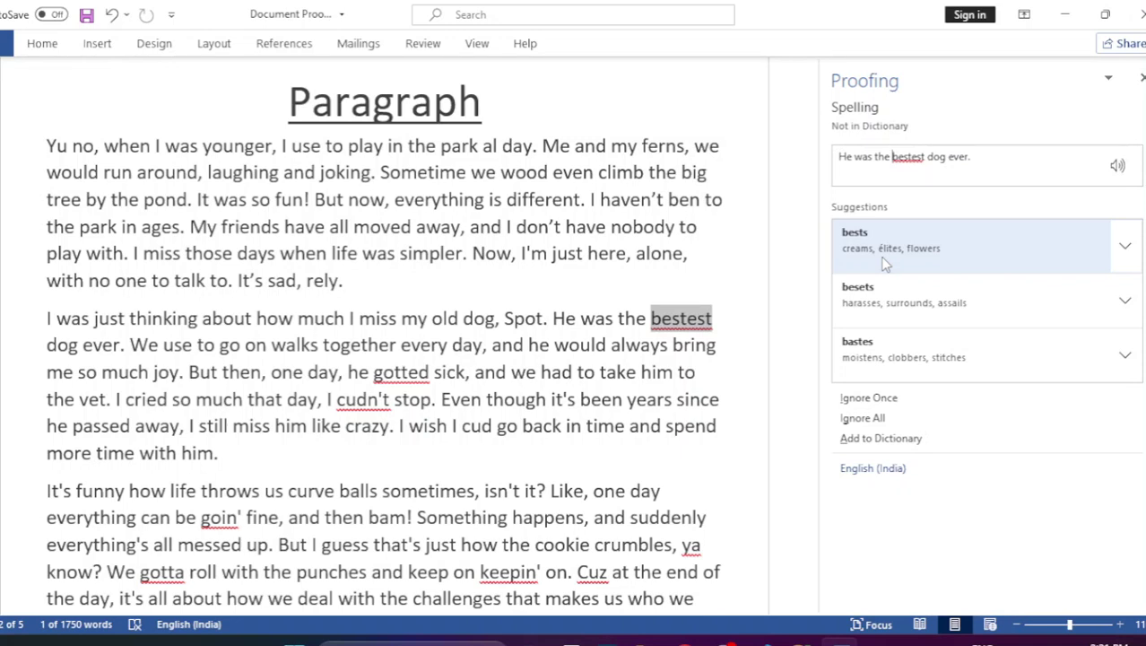
pyautogui.click(886, 262)
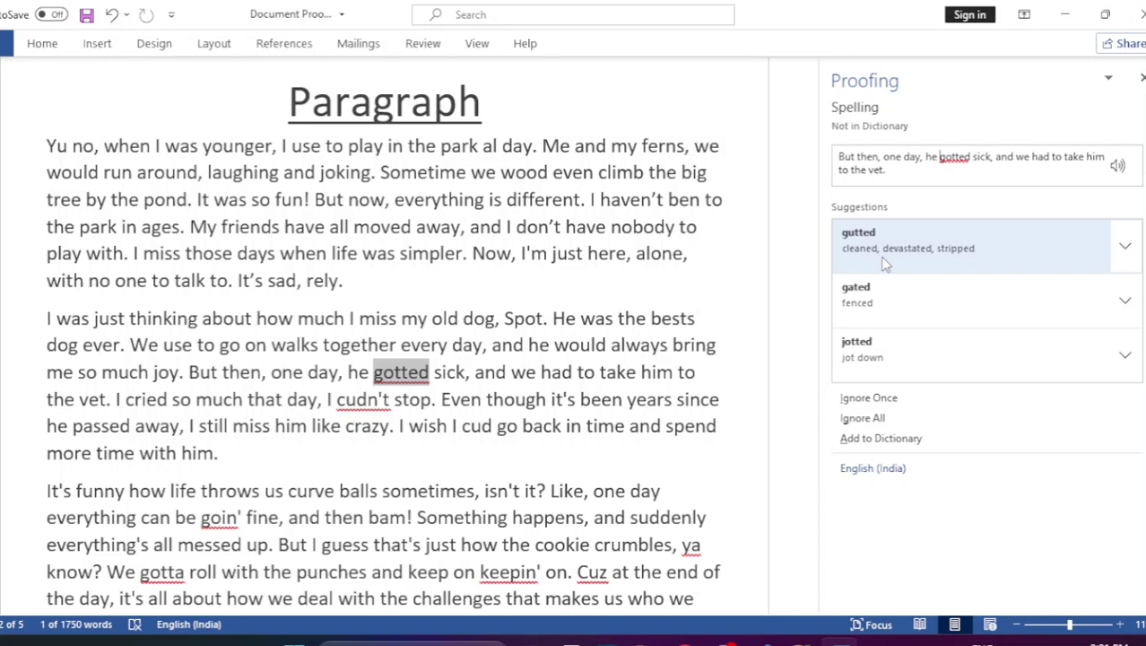
pyautogui.click(885, 262)
pyautogui.click(885, 262)
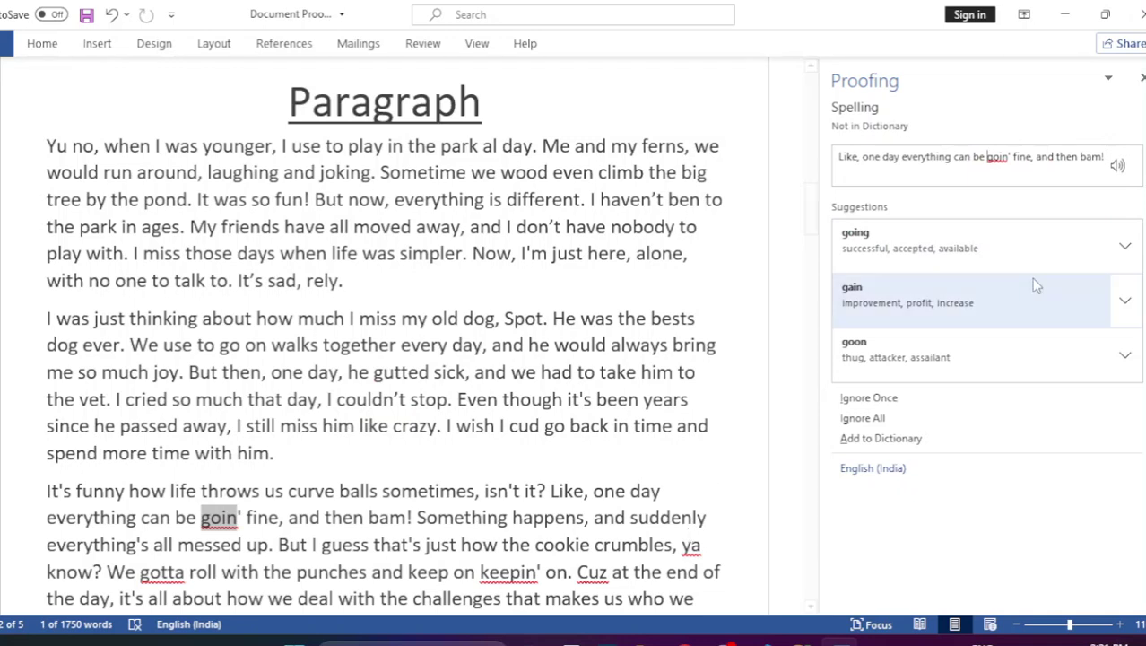
# Accept fixes: going, ya fix, got to, keeping, Cuz fix, making, comma after So, lots, favourite, days.
pyautogui.click(892, 256)
pyautogui.click(891, 256)
pyautogui.click(892, 255)
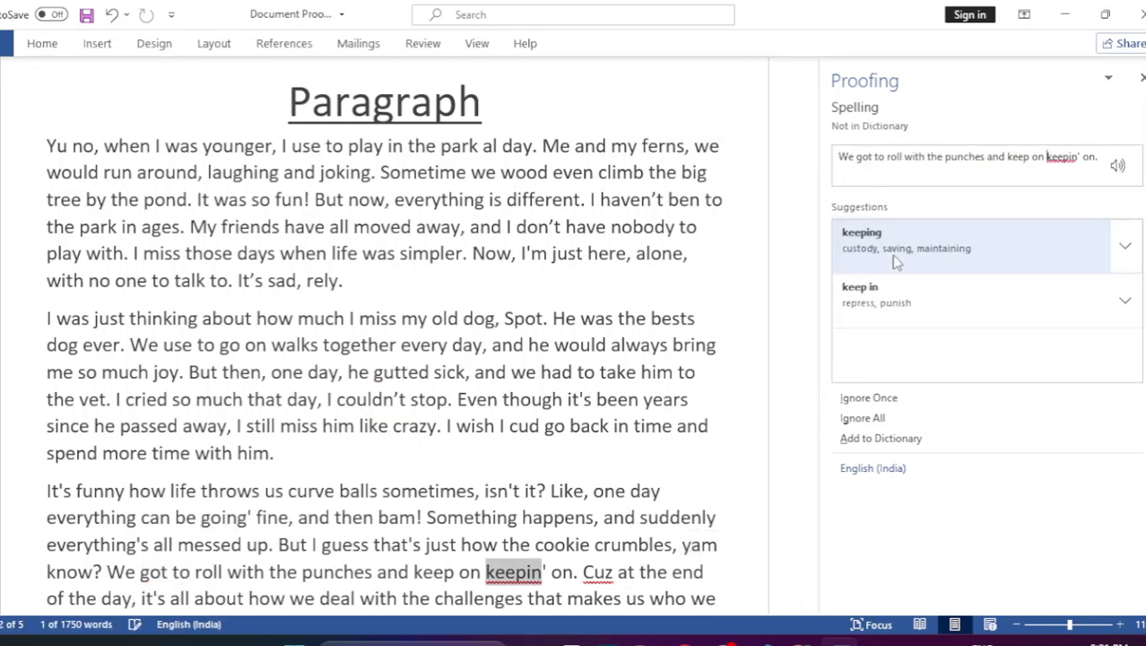
pyautogui.click(892, 255)
pyautogui.click(892, 255)
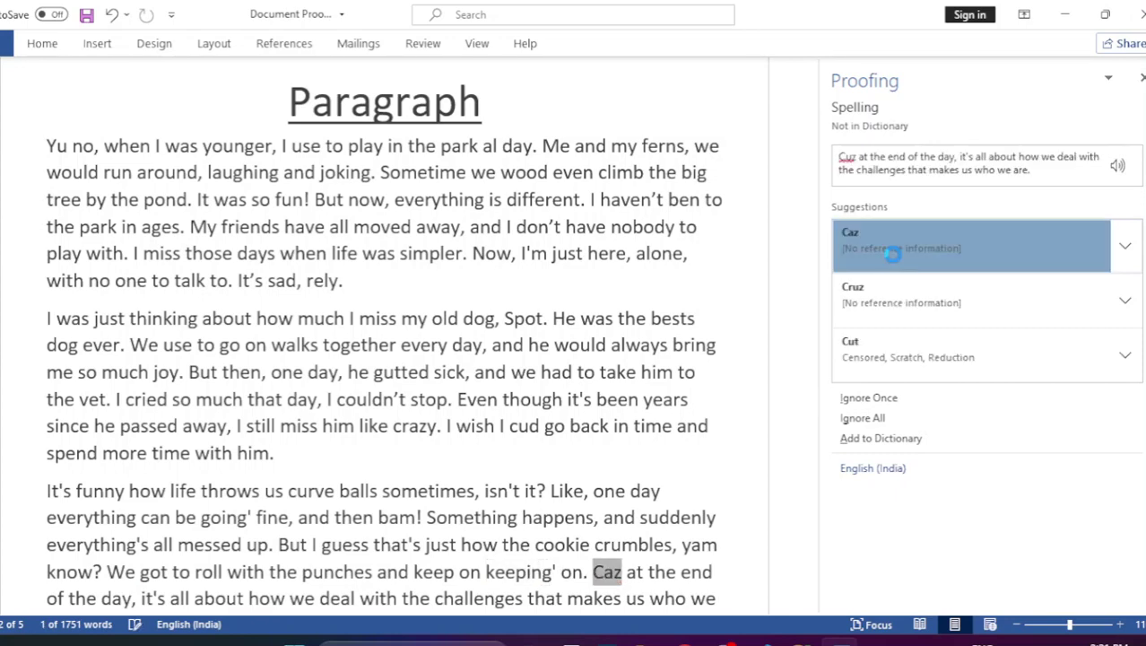
pyautogui.click(892, 255)
pyautogui.click(894, 259)
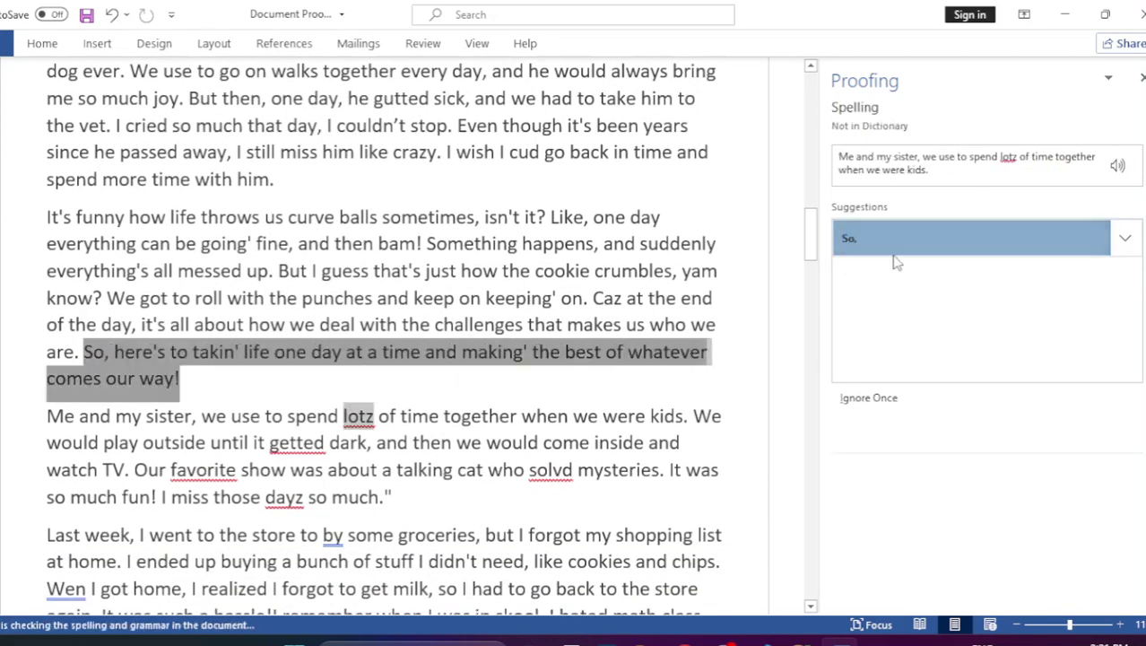
pyautogui.click(891, 254)
pyautogui.click(891, 255)
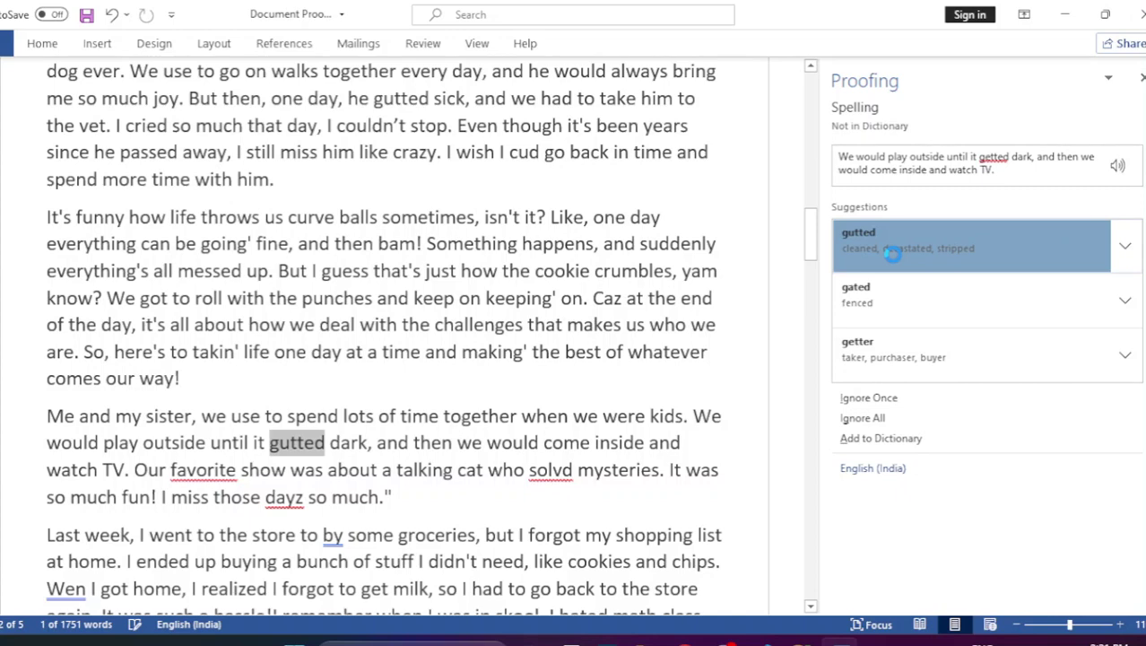
pyautogui.click(892, 255)
pyautogui.click(892, 255)
pyautogui.click(891, 255)
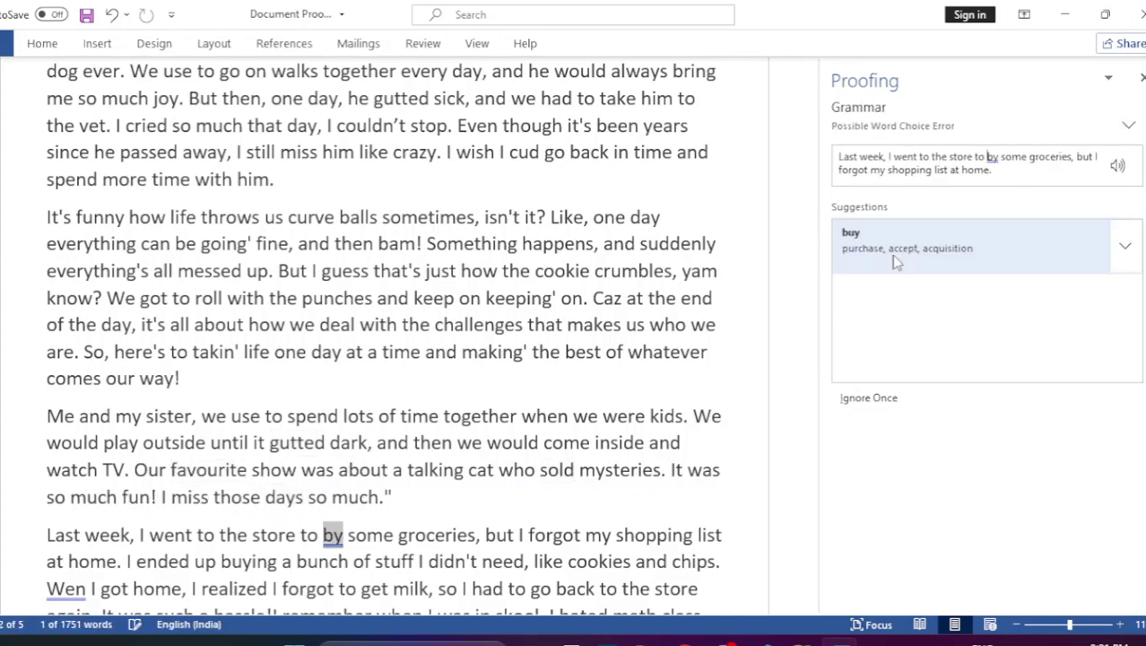
# Accept fixes: buy, When, split hassle!I, school, played, friend, cuz fixes, stressful, missing spaces.
pyautogui.click(891, 255)
pyautogui.click(891, 255)
pyautogui.click(891, 255)
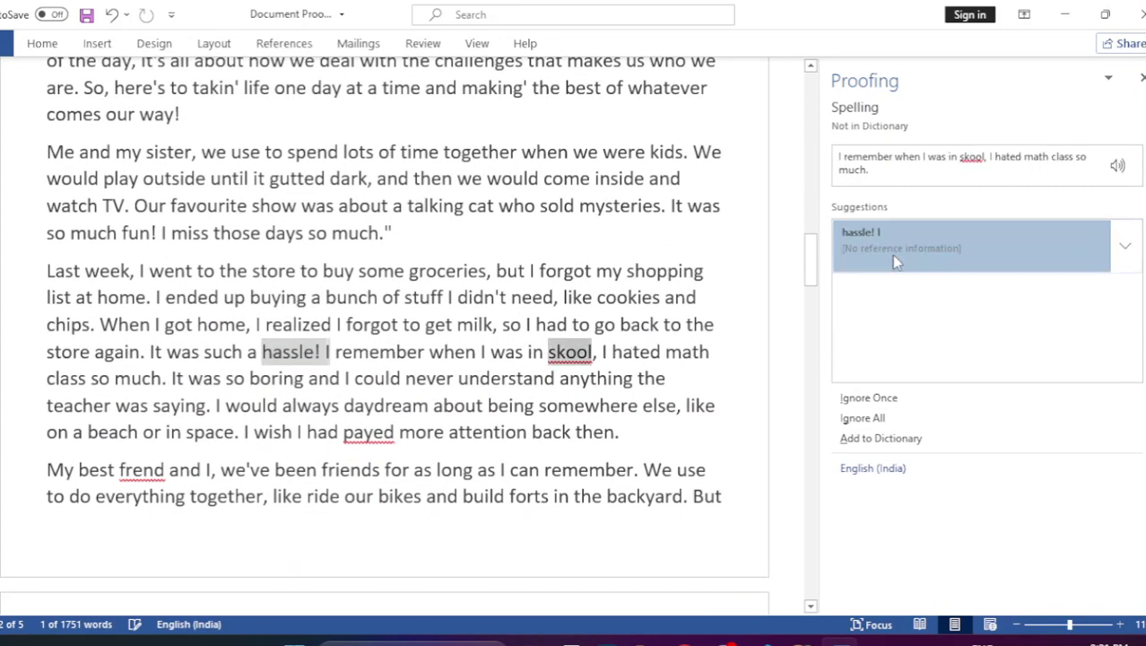
pyautogui.click(891, 255)
pyautogui.click(892, 255)
pyautogui.click(892, 255)
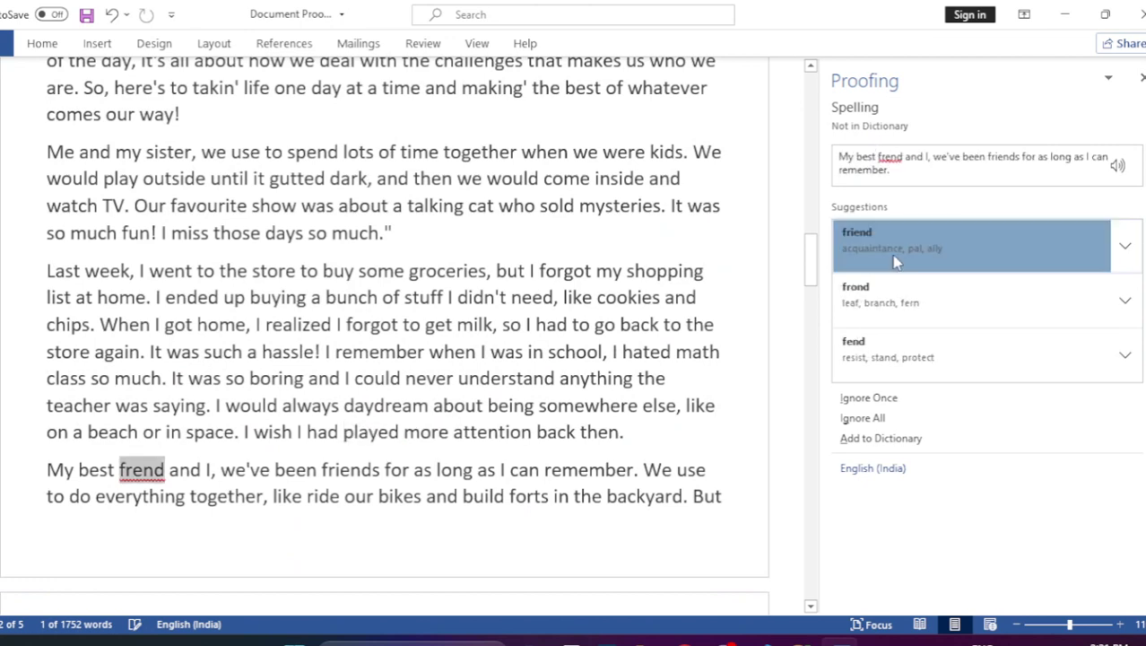
pyautogui.click(893, 259)
pyautogui.click(894, 259)
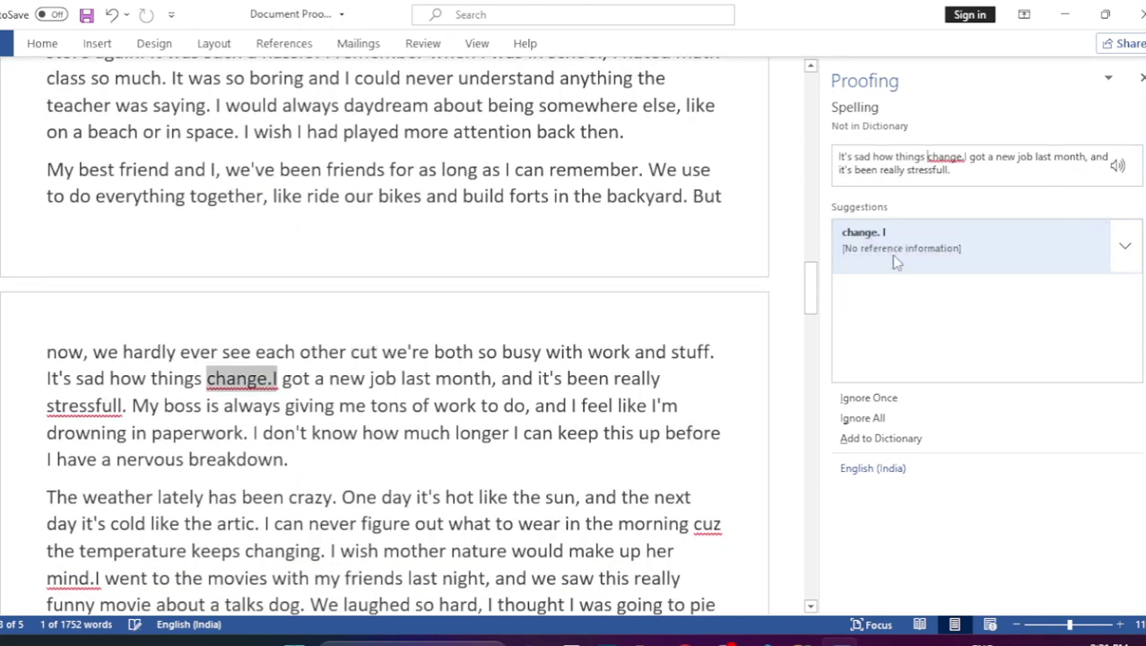
pyautogui.click(894, 259)
pyautogui.click(894, 259)
pyautogui.click(892, 255)
pyautogui.click(892, 256)
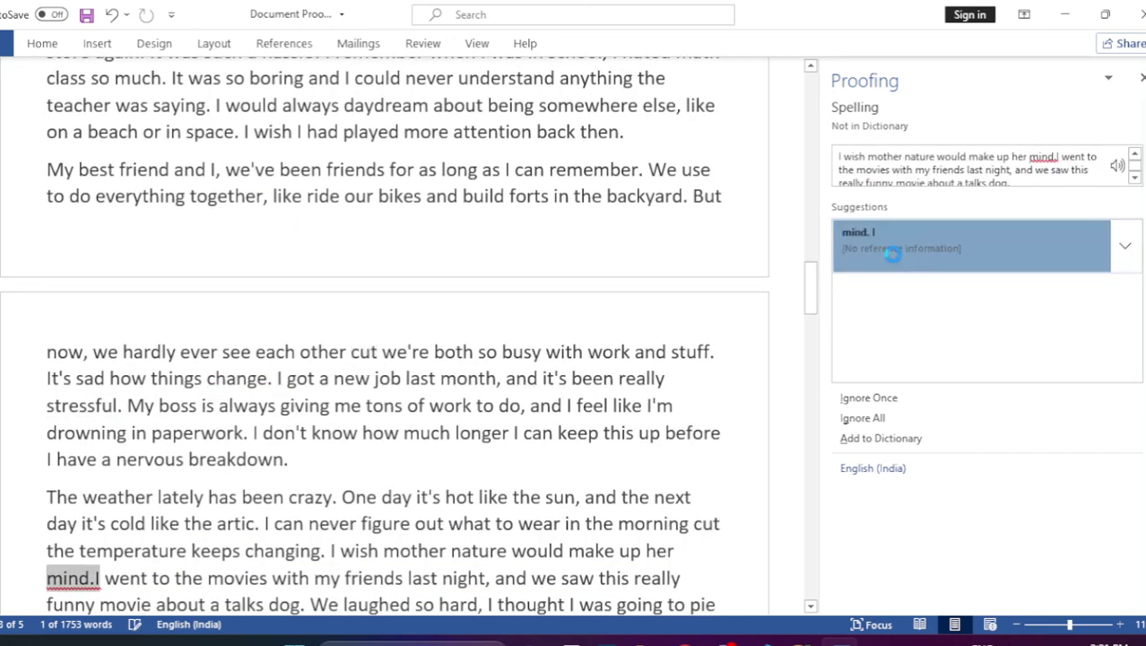
# Accept fixes: movie, Every time, chocolate, easier, somewhere, plus spacing after times. and done.
pyautogui.click(893, 256)
pyautogui.click(893, 256)
pyautogui.click(892, 255)
pyautogui.click(892, 256)
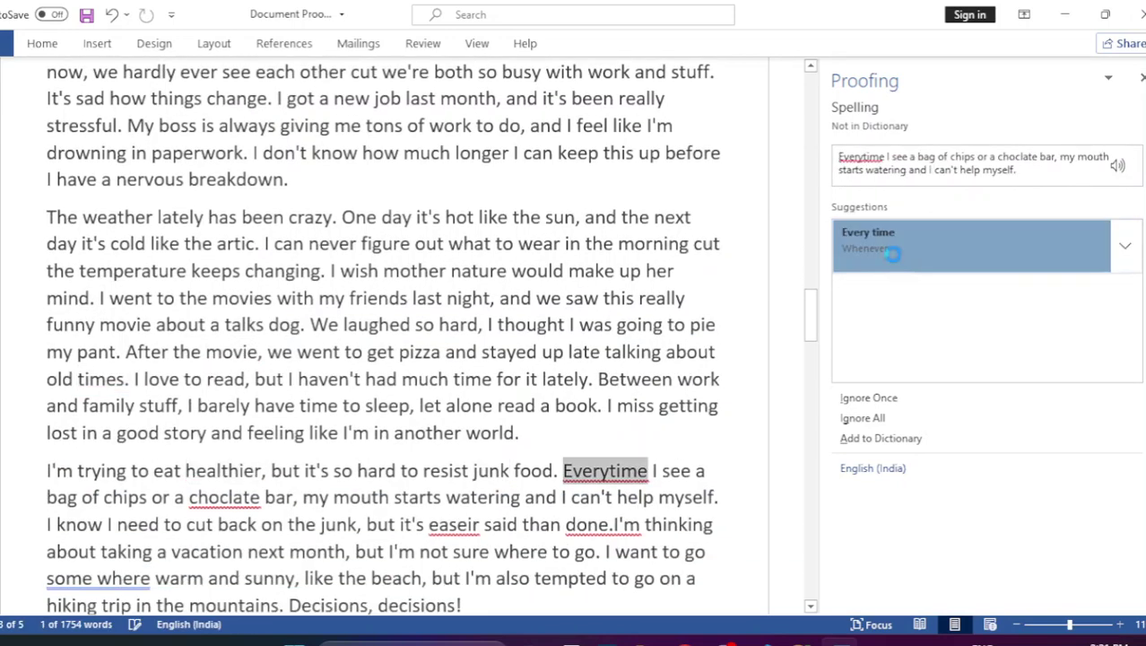
pyautogui.click(892, 256)
pyautogui.click(893, 256)
pyautogui.click(892, 256)
pyautogui.click(892, 256)
pyautogui.click(892, 256)
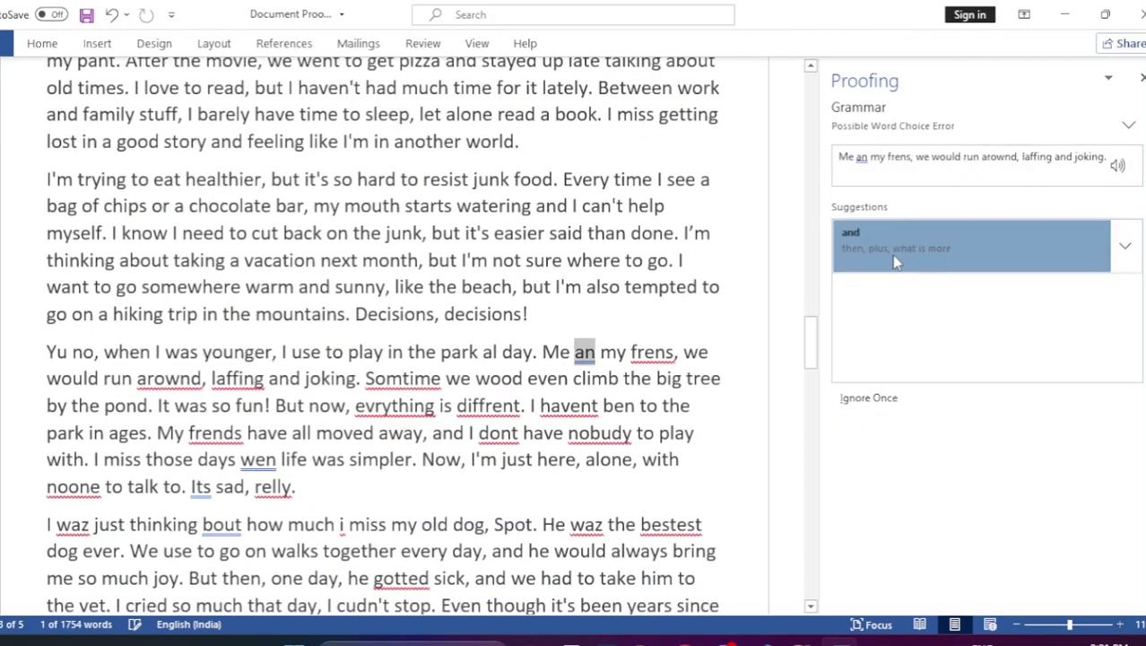
pyautogui.click(892, 255)
pyautogui.click(893, 255)
pyautogui.click(893, 255)
pyautogui.click(892, 255)
# Correct repeated errors: everything, nobody, relly, was, bout, I, bestest, couldn't, ya, got to.
pyautogui.click(892, 255)
pyautogui.click(891, 255)
pyautogui.click(891, 255)
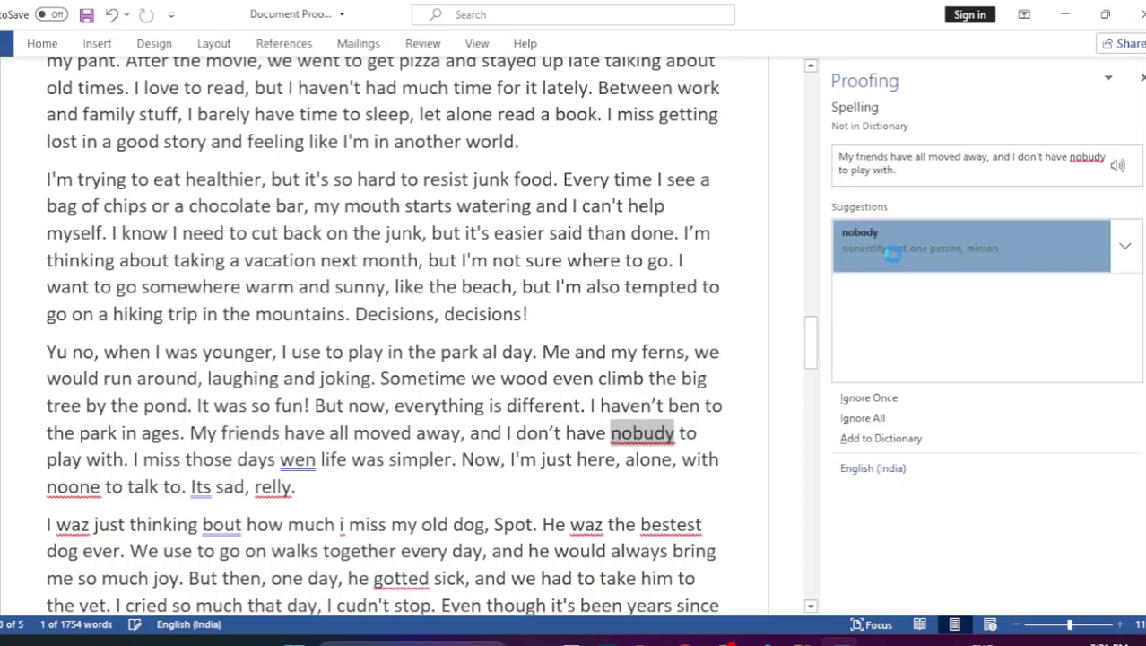
pyautogui.click(891, 255)
pyautogui.click(892, 255)
pyautogui.click(891, 255)
pyautogui.click(892, 254)
pyautogui.click(892, 255)
pyautogui.click(892, 254)
pyautogui.click(891, 254)
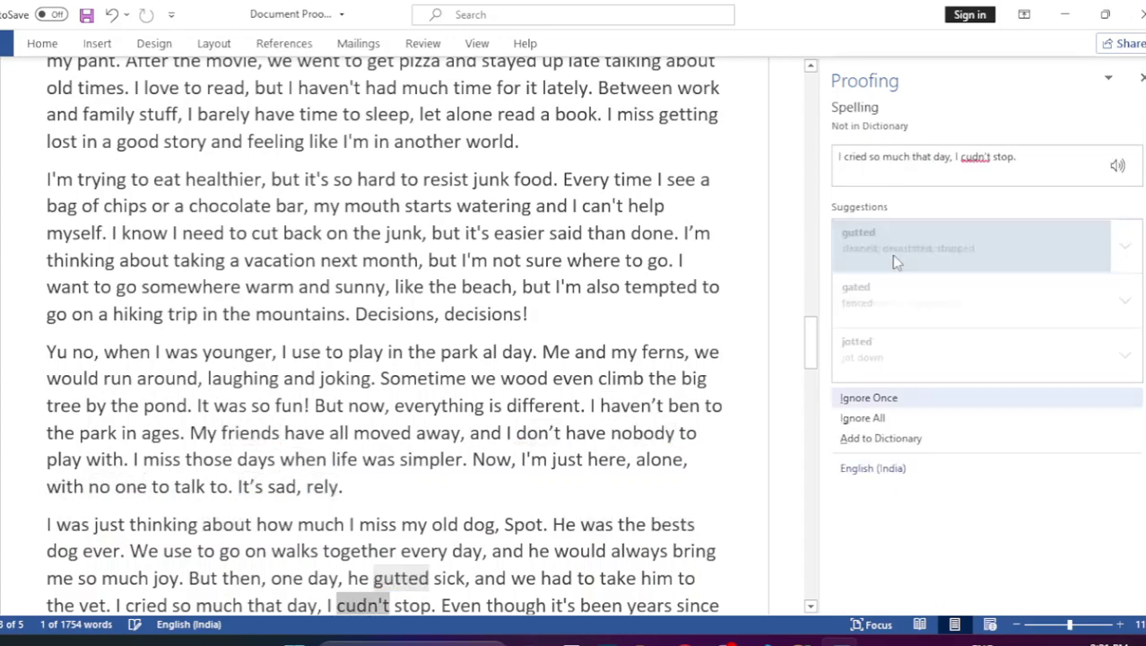
pyautogui.click(891, 255)
pyautogui.click(892, 254)
pyautogui.click(891, 254)
# Correct remaining repeats from keepin' through some where, finishing the check.
pyautogui.click(891, 255)
pyautogui.click(892, 254)
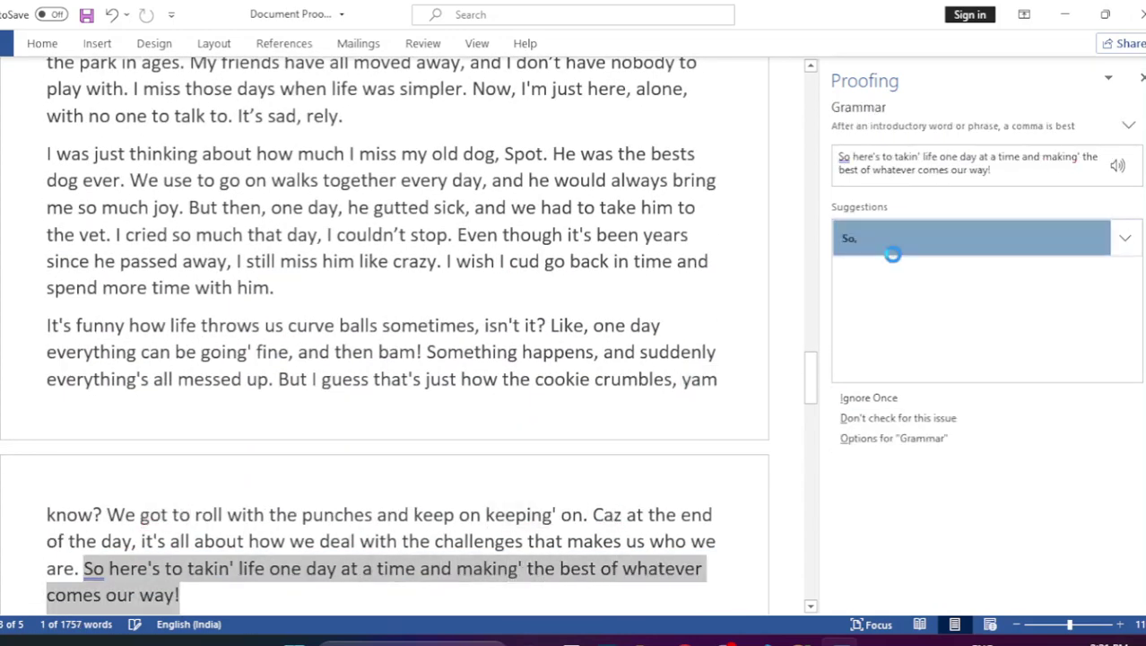
pyautogui.click(892, 255)
pyautogui.click(892, 255)
pyautogui.click(892, 255)
pyautogui.click(892, 254)
pyautogui.click(892, 254)
pyautogui.click(892, 254)
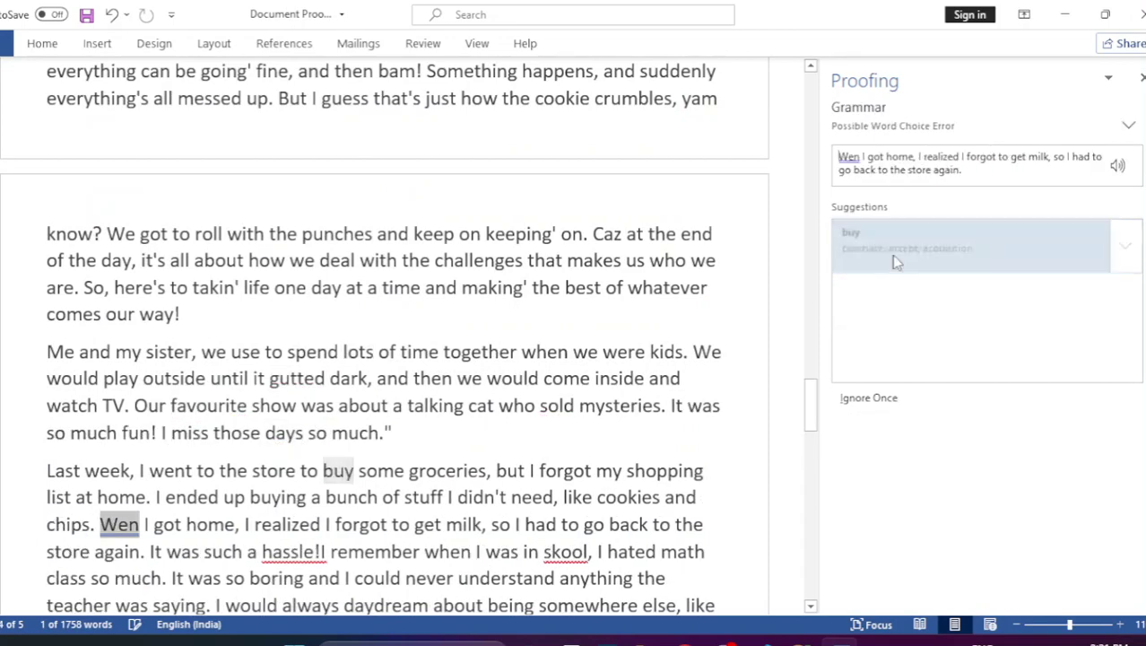
pyautogui.click(891, 255)
pyautogui.click(891, 255)
pyautogui.click(892, 255)
pyautogui.click(891, 254)
pyautogui.click(891, 254)
pyautogui.click(891, 255)
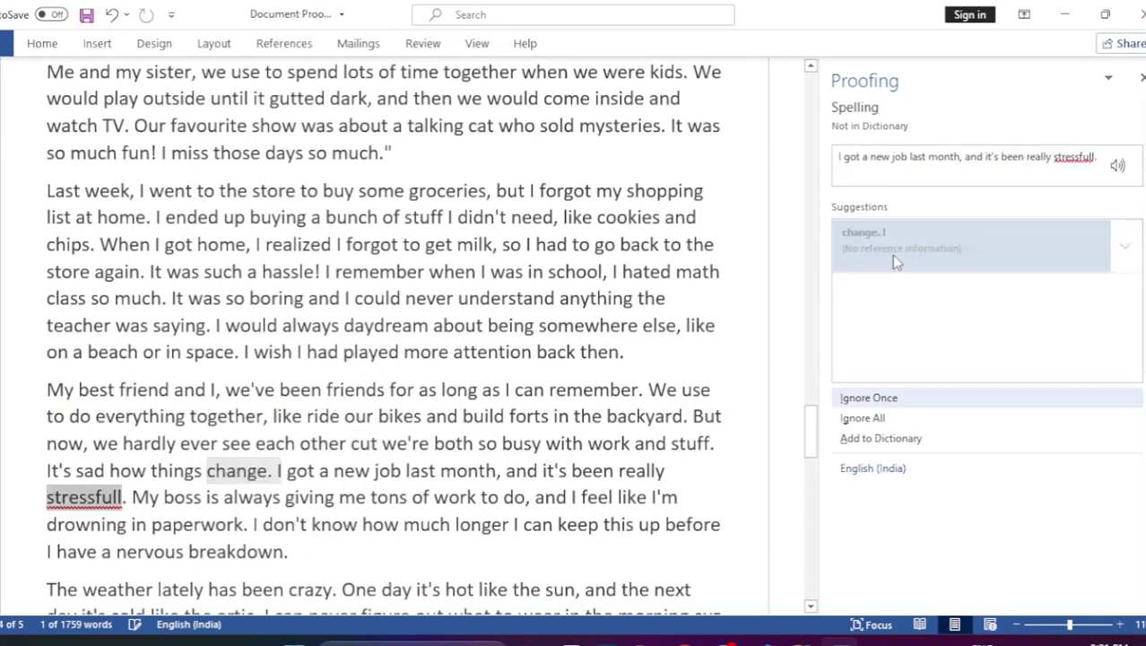
pyautogui.click(891, 255)
pyautogui.click(891, 255)
pyautogui.click(891, 255)
pyautogui.click(891, 255)
pyautogui.click(891, 255)
pyautogui.click(891, 254)
pyautogui.click(891, 254)
pyautogui.click(892, 255)
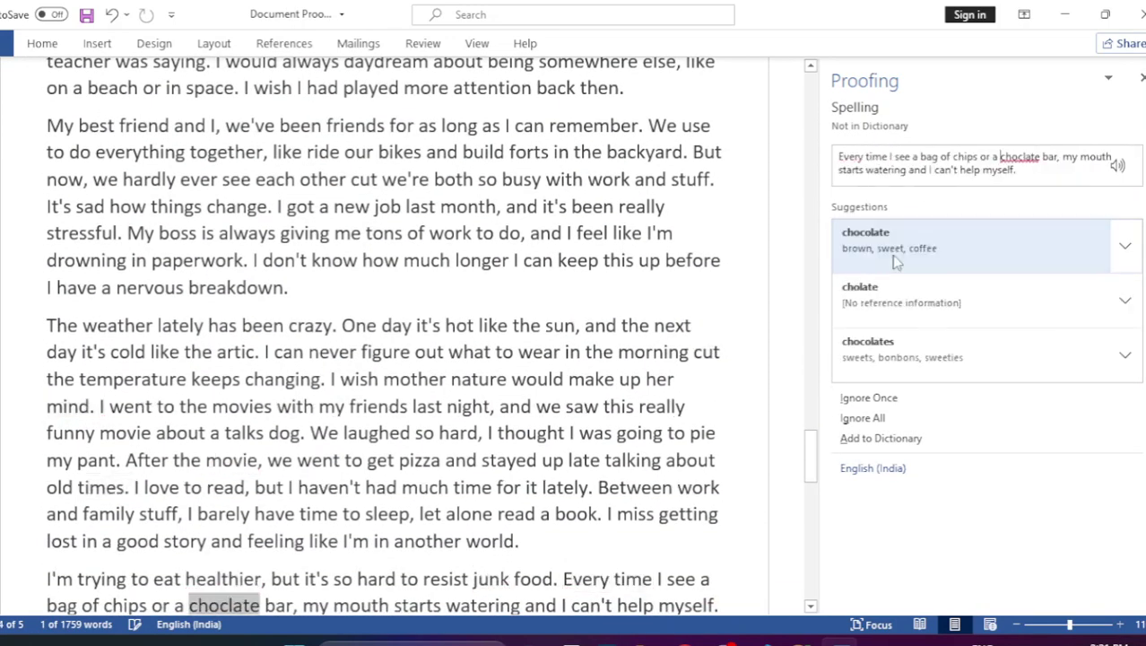
pyautogui.click(891, 255)
pyautogui.click(893, 256)
pyautogui.click(894, 257)
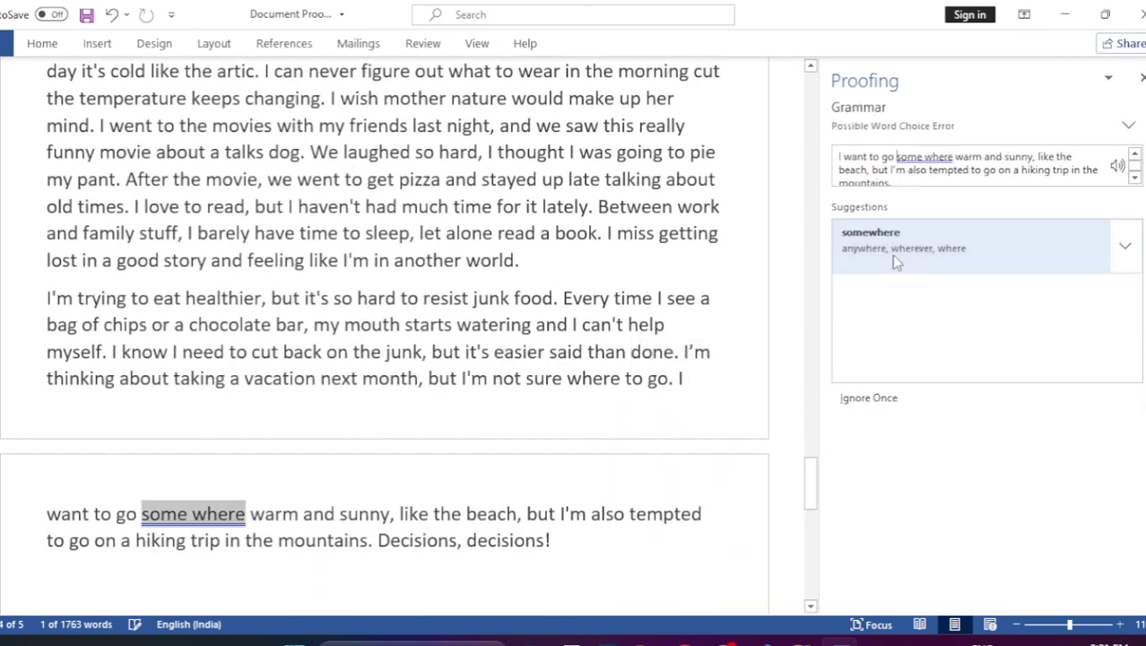
pyautogui.click(893, 257)
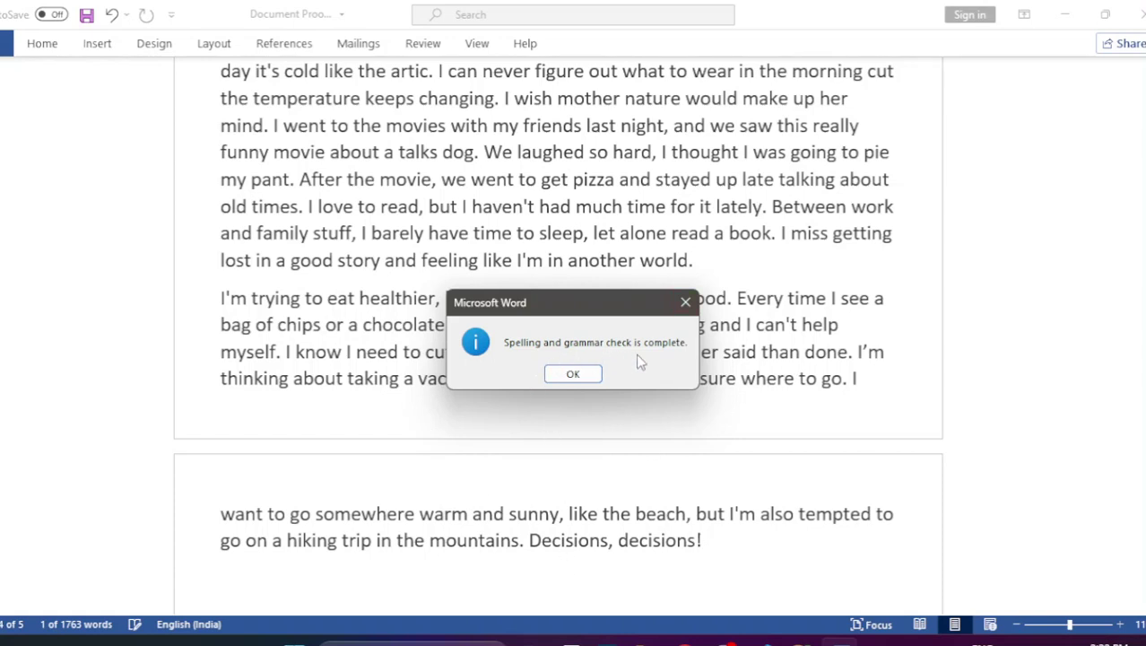
pyautogui.click(586, 379)
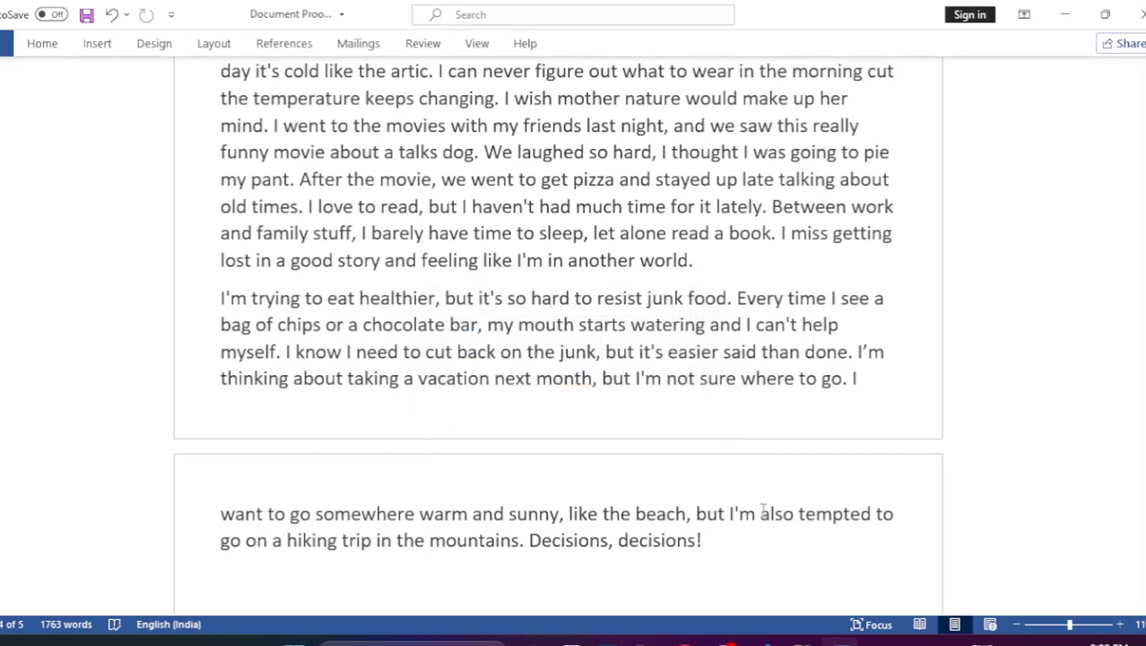
pyautogui.scroll(1, 767, 502)
pyautogui.scroll(2, 771, 493)
pyautogui.scroll(3, 773, 491)
pyautogui.scroll(1, 776, 487)
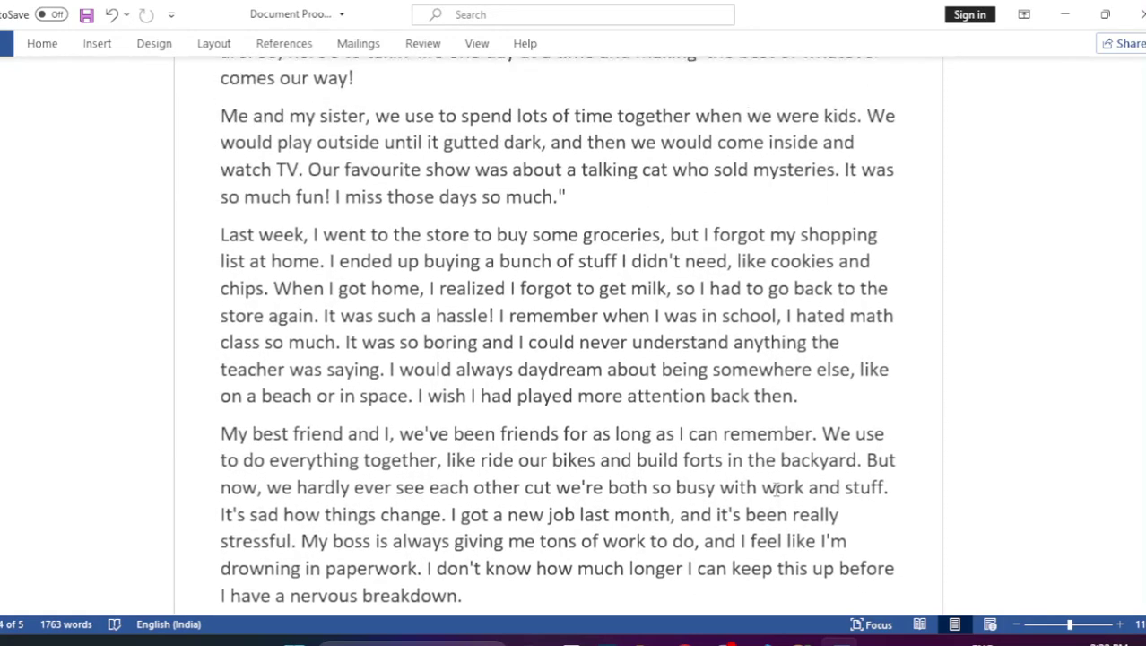
pyautogui.scroll(3, 777, 487)
pyautogui.scroll(2, 777, 487)
pyautogui.scroll(1, 777, 488)
pyautogui.scroll(2, 777, 489)
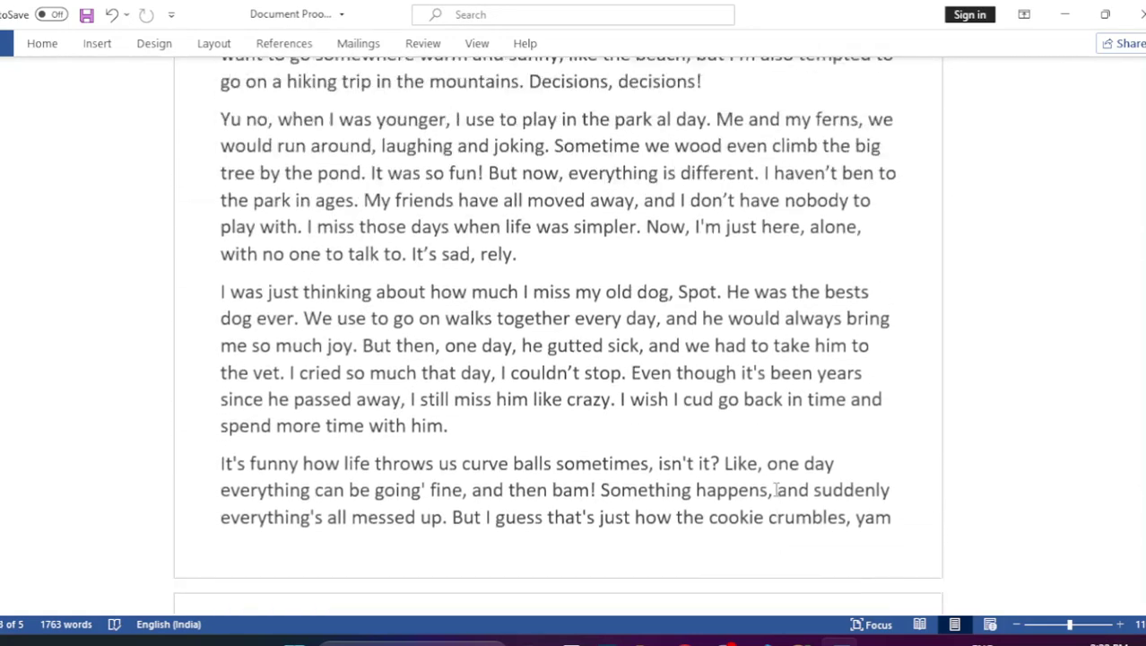
pyautogui.scroll(1, 777, 489)
pyautogui.scroll(3, 777, 489)
pyautogui.scroll(2, 777, 488)
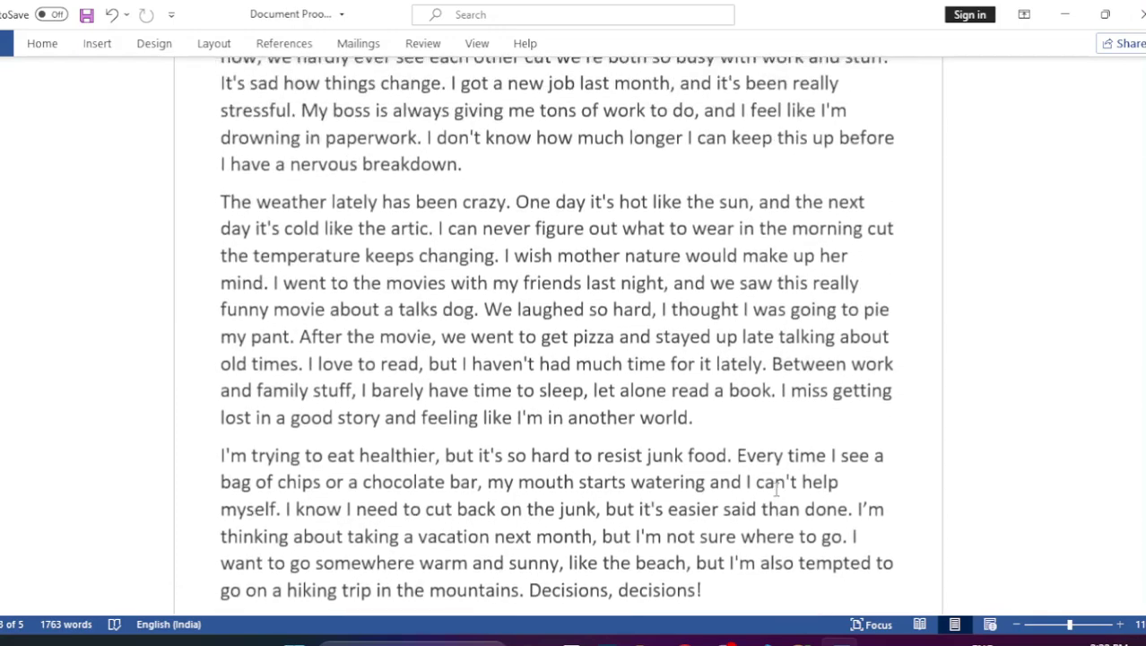
pyautogui.scroll(3, 777, 489)
pyautogui.scroll(1, 777, 489)
pyautogui.scroll(2, 777, 488)
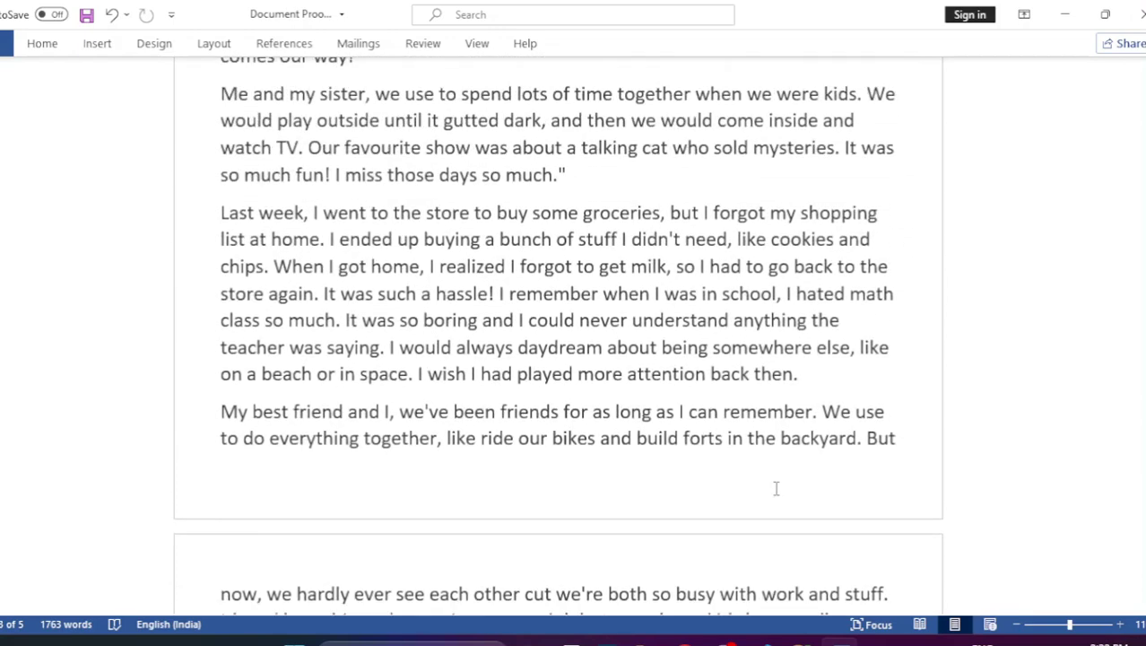
pyautogui.scroll(2, 777, 488)
pyautogui.scroll(1, 777, 488)
pyautogui.scroll(2, 777, 489)
pyautogui.scroll(2, 777, 489)
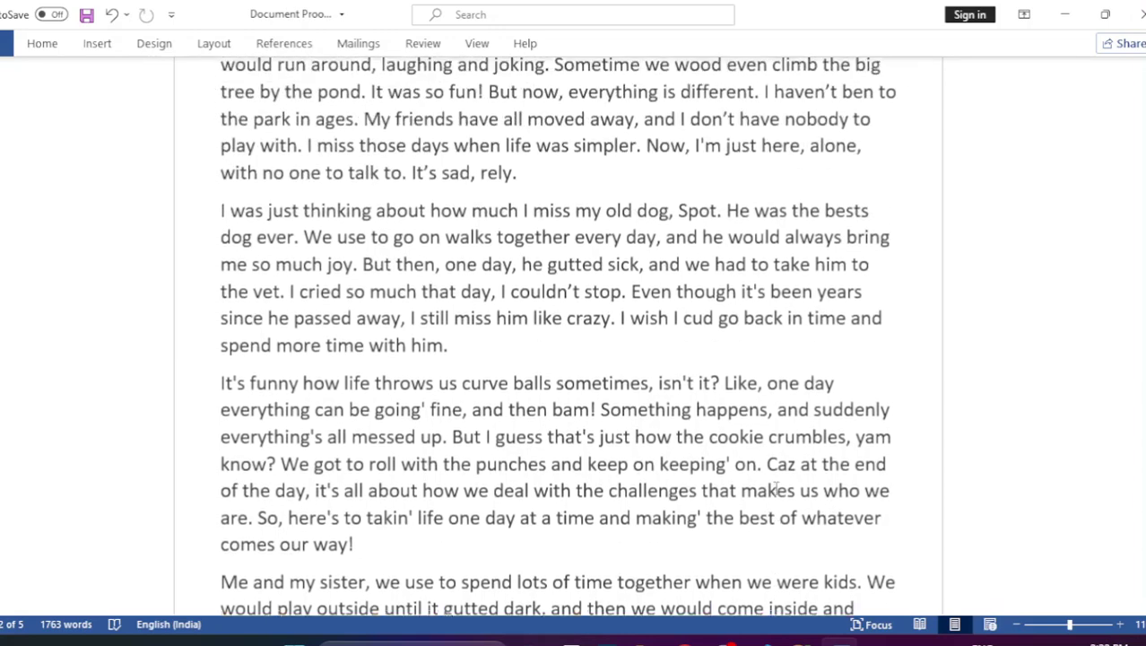
pyautogui.scroll(1, 777, 488)
pyautogui.scroll(2, 777, 489)
pyautogui.scroll(1, 777, 489)
pyautogui.scroll(2, 777, 488)
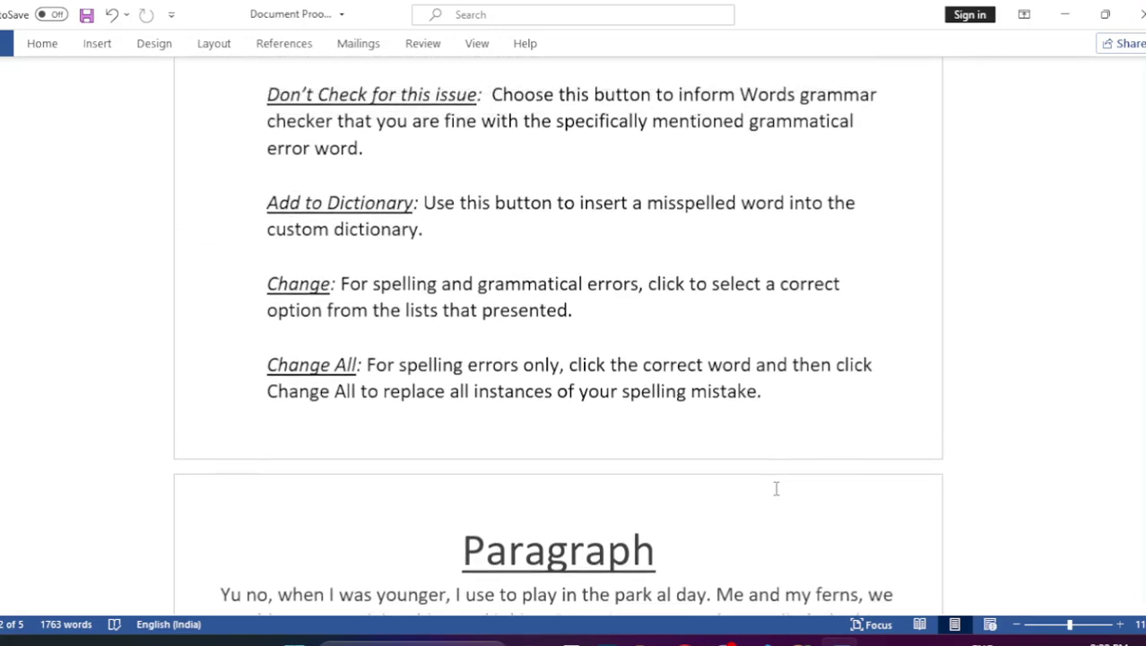
pyautogui.scroll(2, 777, 489)
pyautogui.scroll(2, 777, 488)
pyautogui.scroll(2, 776, 489)
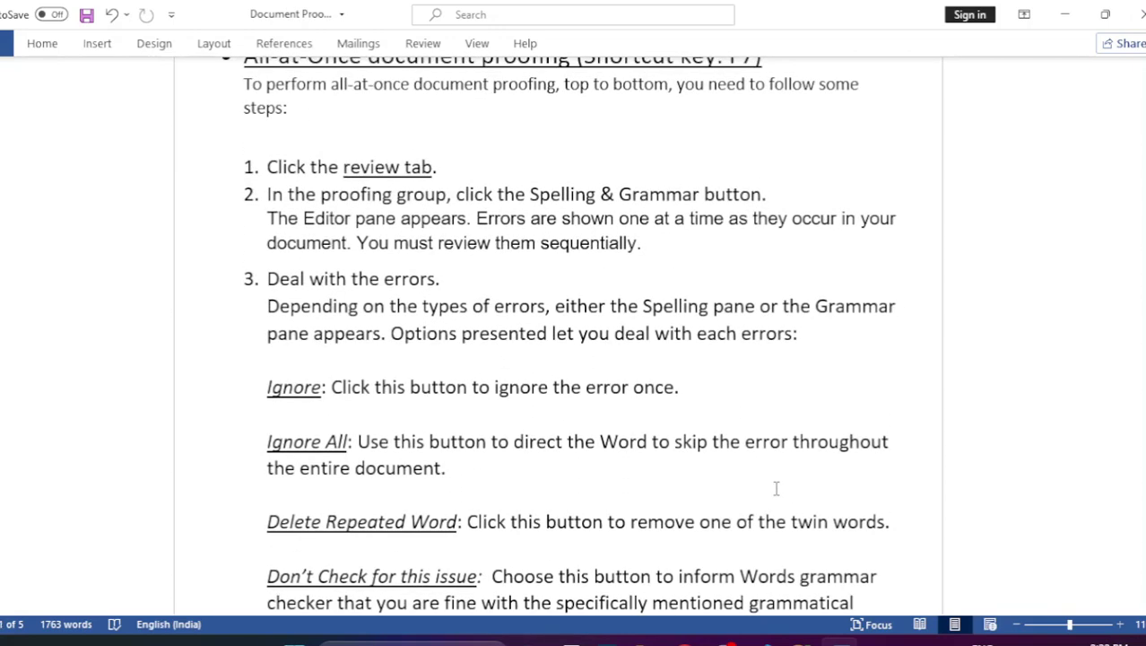
pyautogui.scroll(1, 777, 487)
pyautogui.scroll(2, 776, 488)
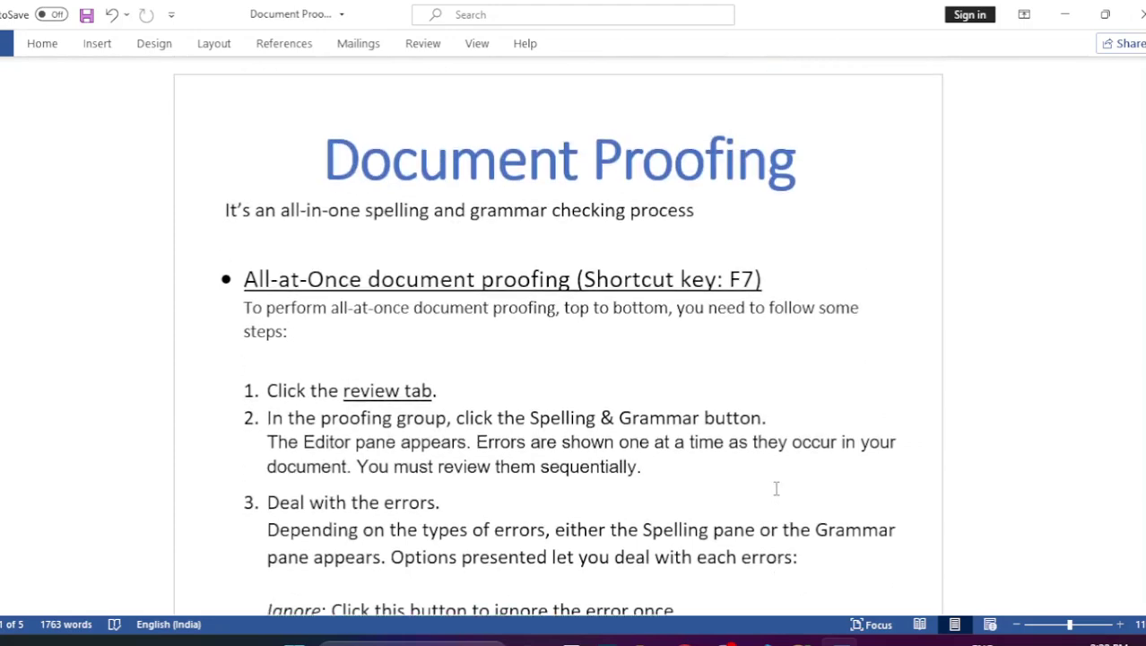
pyautogui.scroll(-1, 736, 505)
pyautogui.scroll(-1, 738, 502)
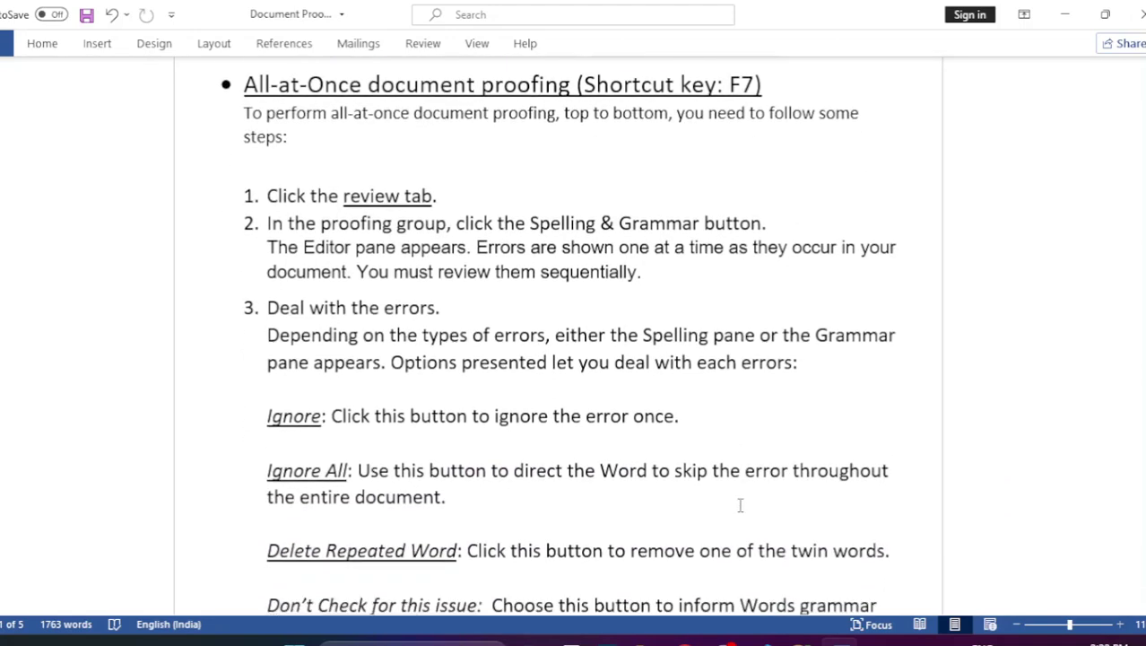
pyautogui.scroll(-2, 740, 504)
pyautogui.scroll(-2, 762, 507)
pyautogui.scroll(-3, 788, 508)
pyautogui.scroll(-2, 790, 509)
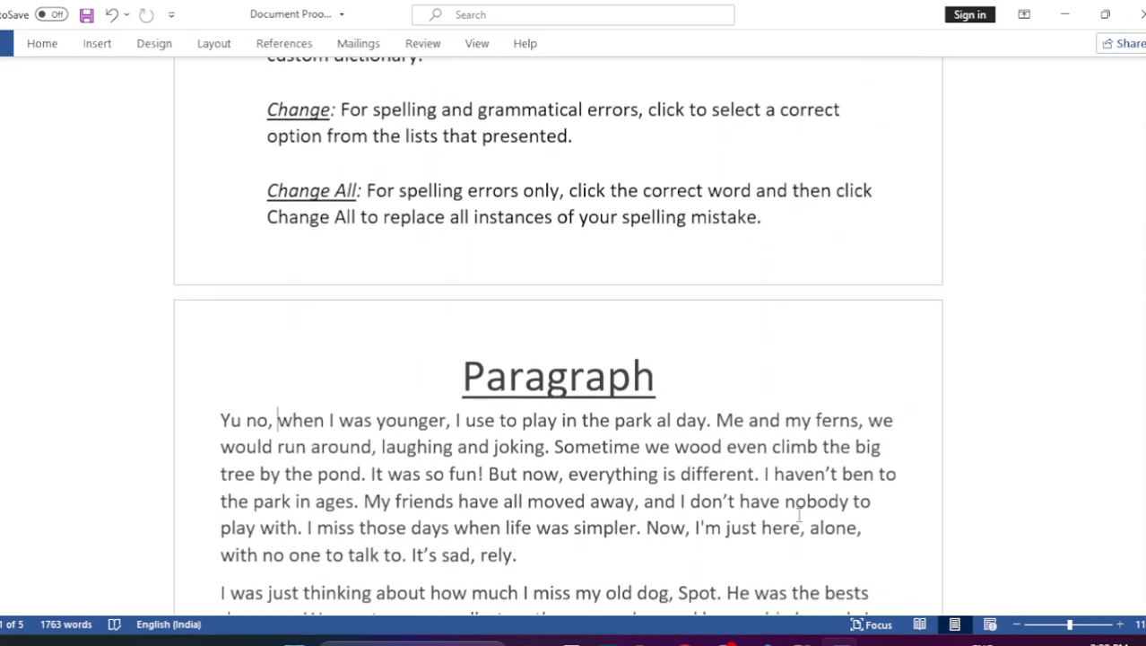
pyautogui.scroll(1, 801, 510)
pyautogui.scroll(2, 801, 511)
pyautogui.scroll(3, 801, 510)
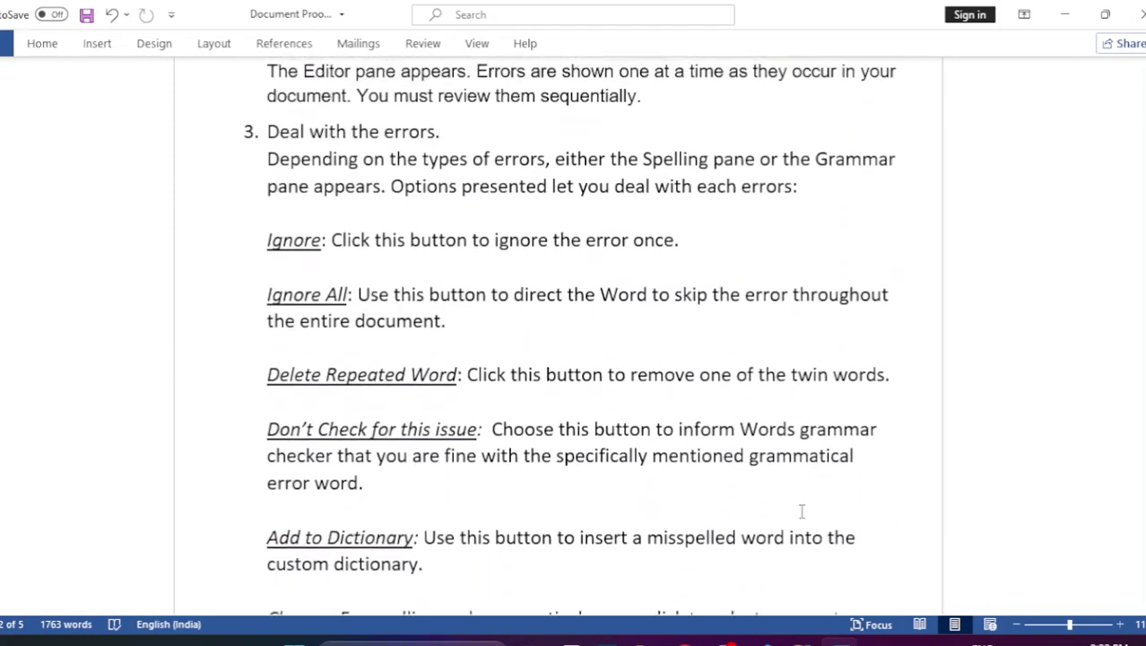
pyautogui.scroll(3, 801, 511)
pyautogui.scroll(3, 803, 510)
pyautogui.scroll(1, 803, 510)
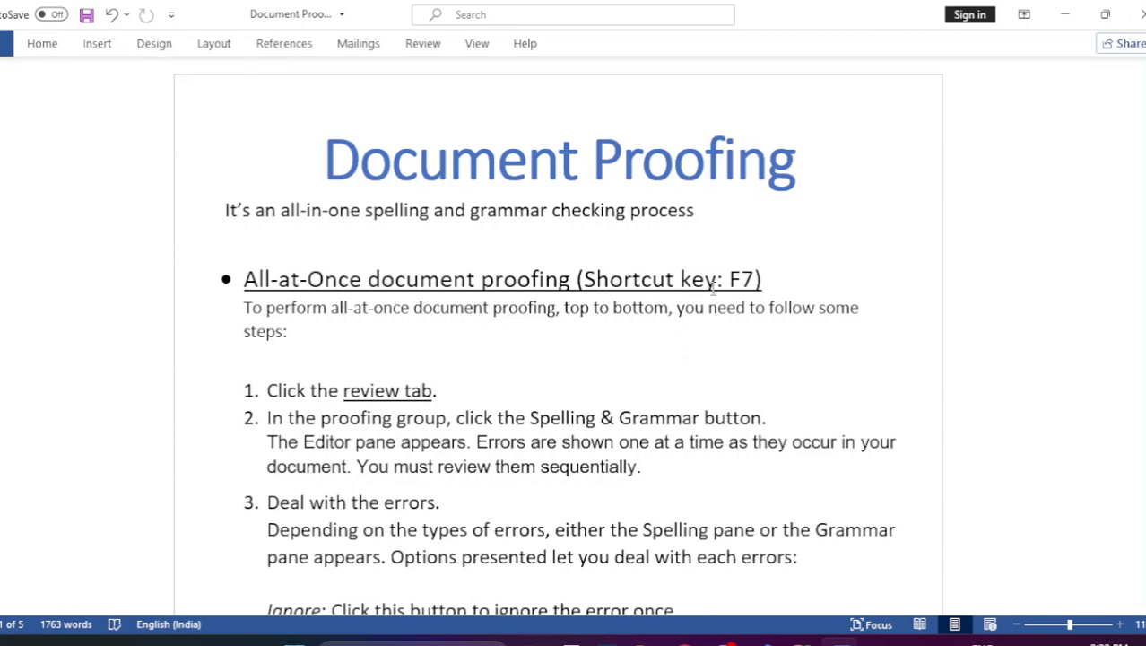
# Run the check with F7, then again from Review, dismissing both completion messages.
pyautogui.press('F7')
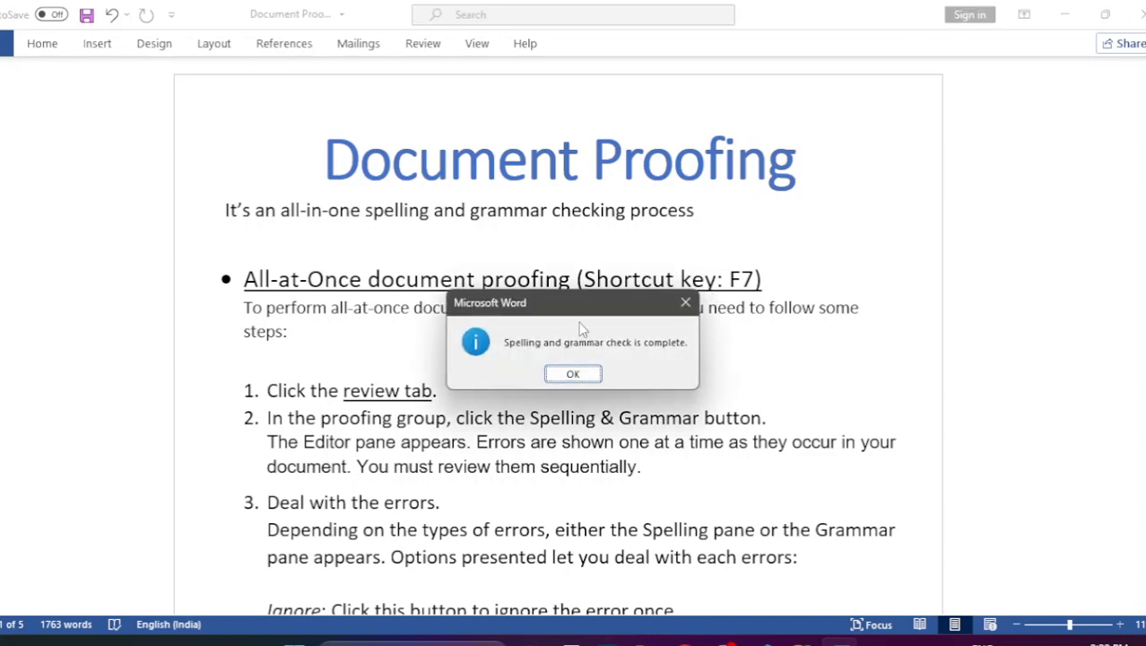
pyautogui.click(573, 375)
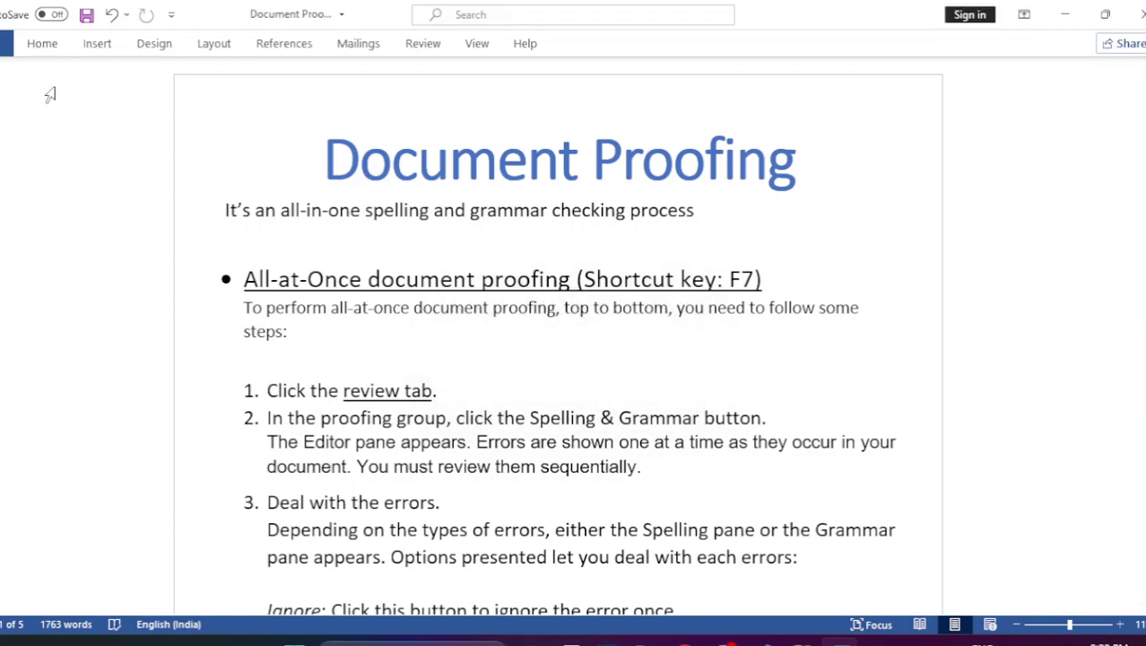
pyautogui.click(426, 47)
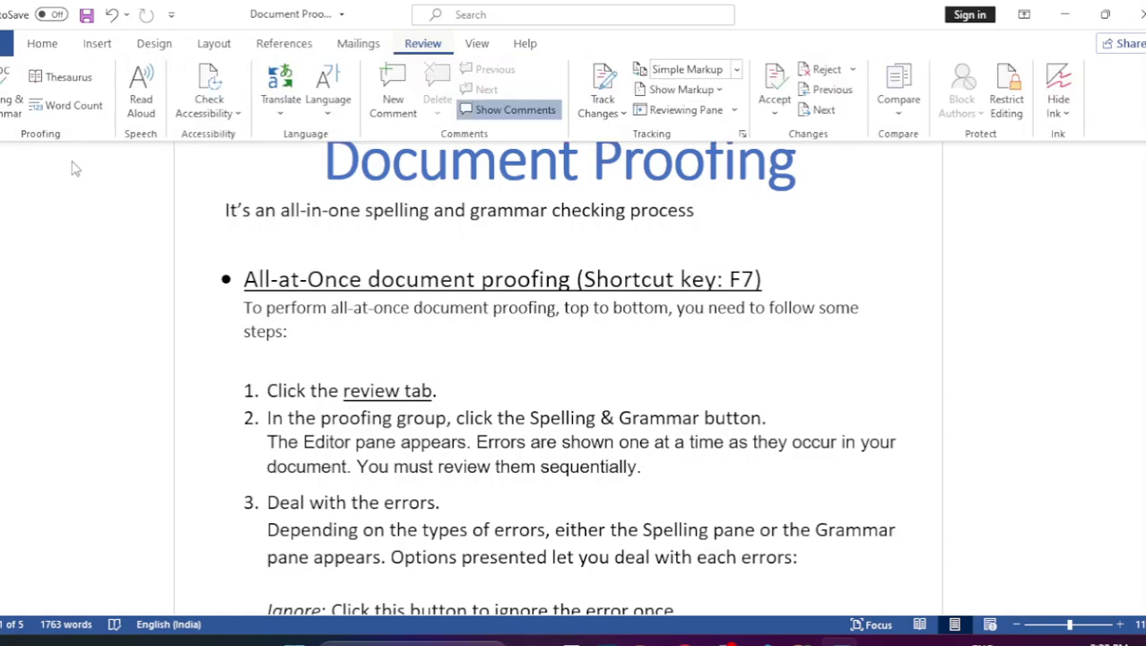
pyautogui.click(14, 89)
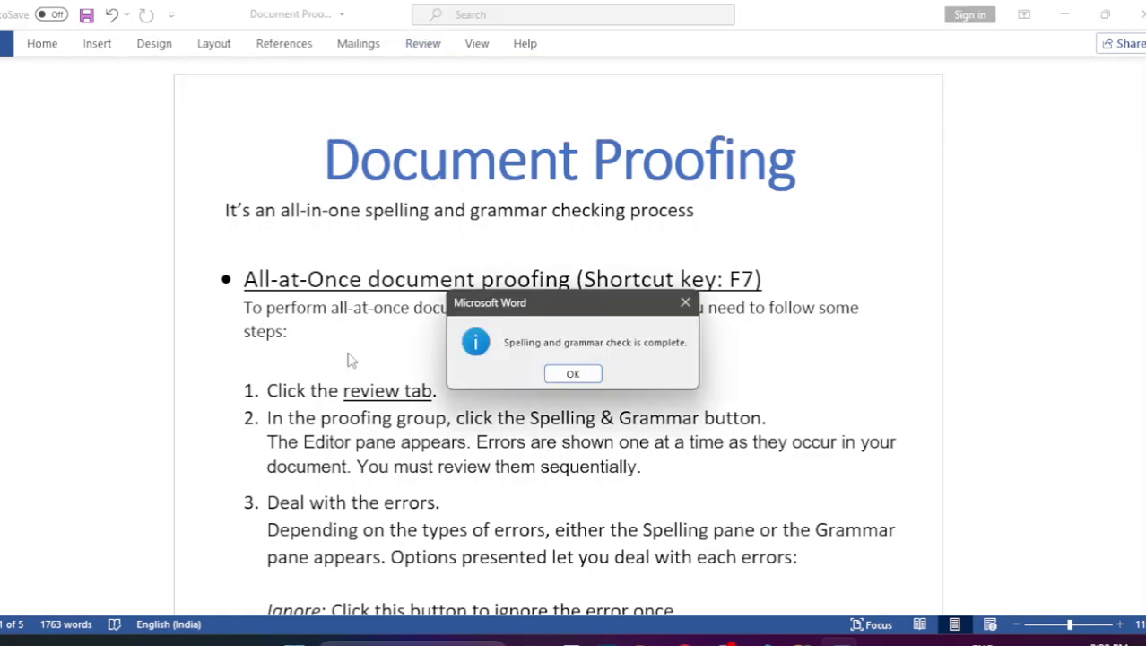
pyautogui.click(583, 375)
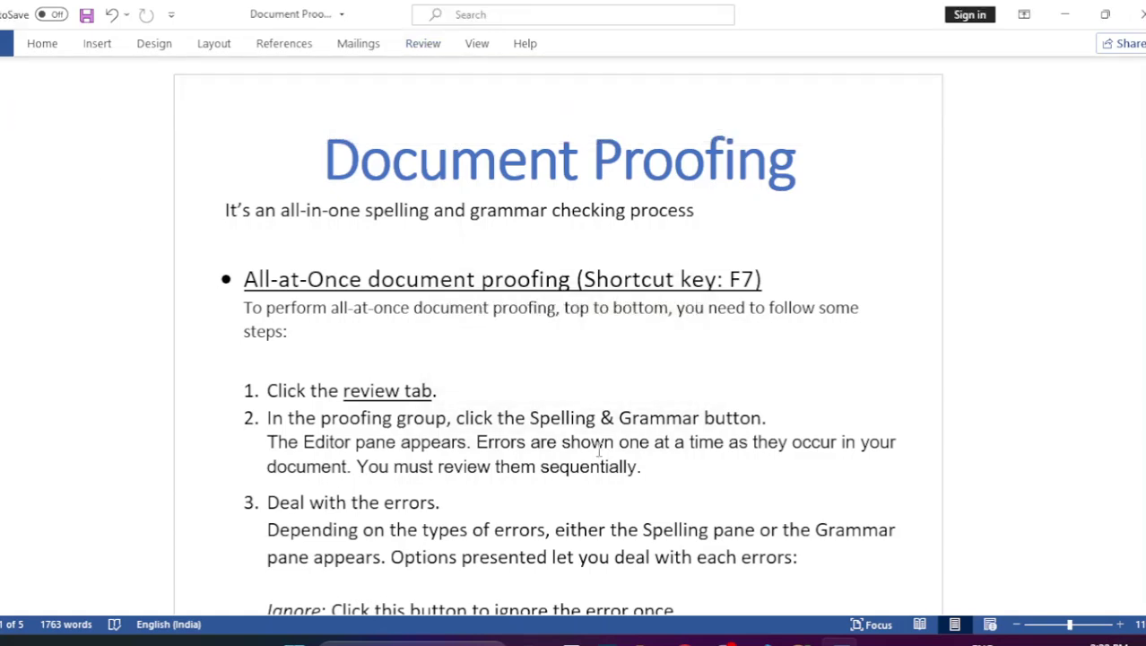
# Misspell 'grammar' as 'grammer' in the subtitle.
pyautogui.click(546, 209)
pyautogui.press('BackSpace')
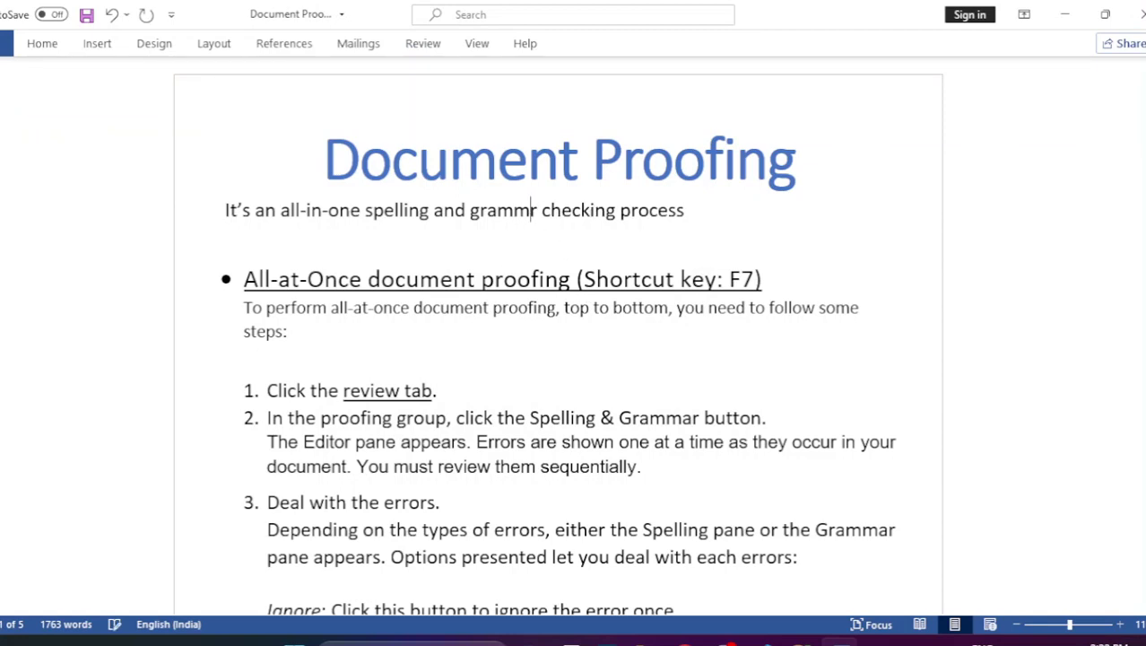
pyautogui.write('e')
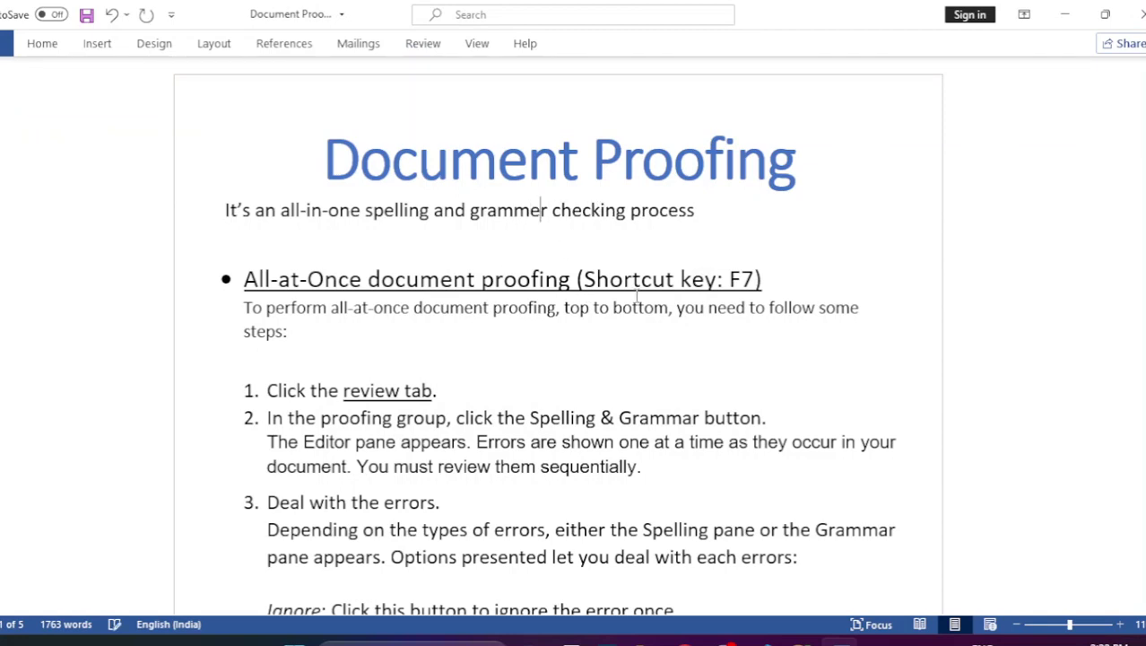
pyautogui.click(589, 249)
# Run F7, accept 'grammar', dismiss the completion message, and save the document.
pyautogui.press('F7')
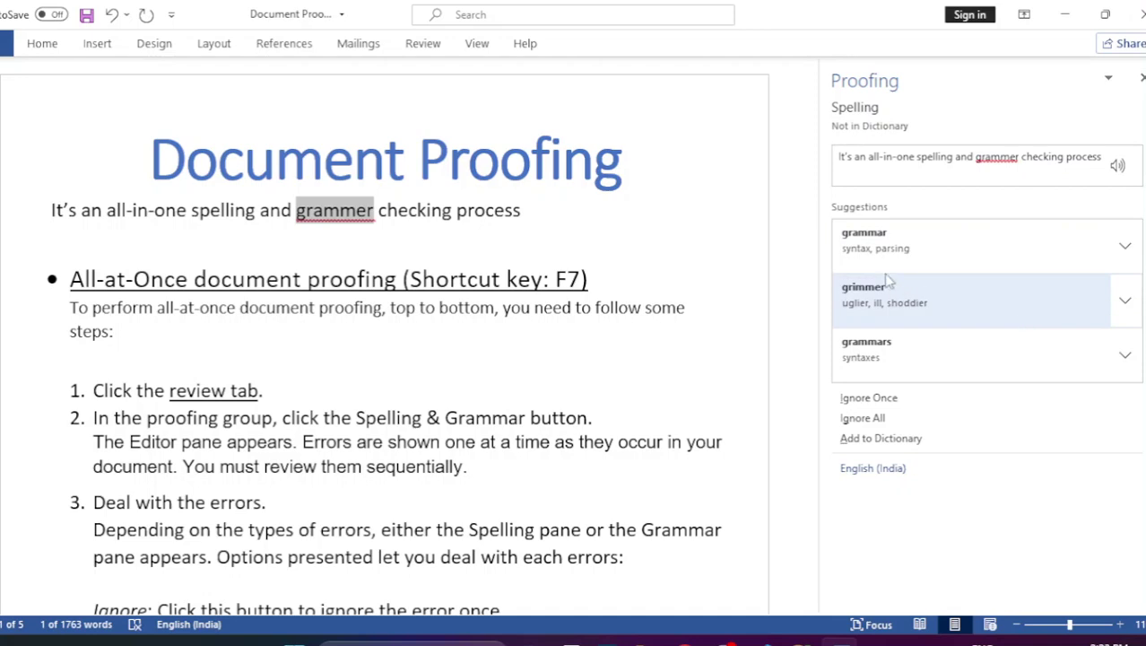
pyautogui.click(865, 238)
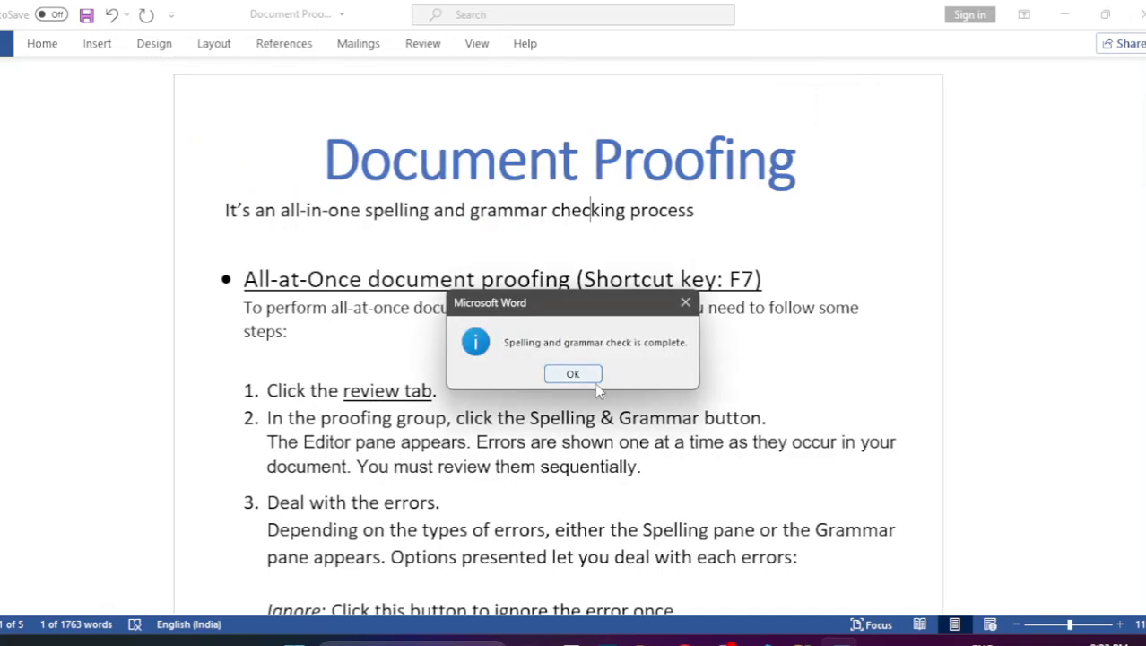
pyautogui.click(592, 380)
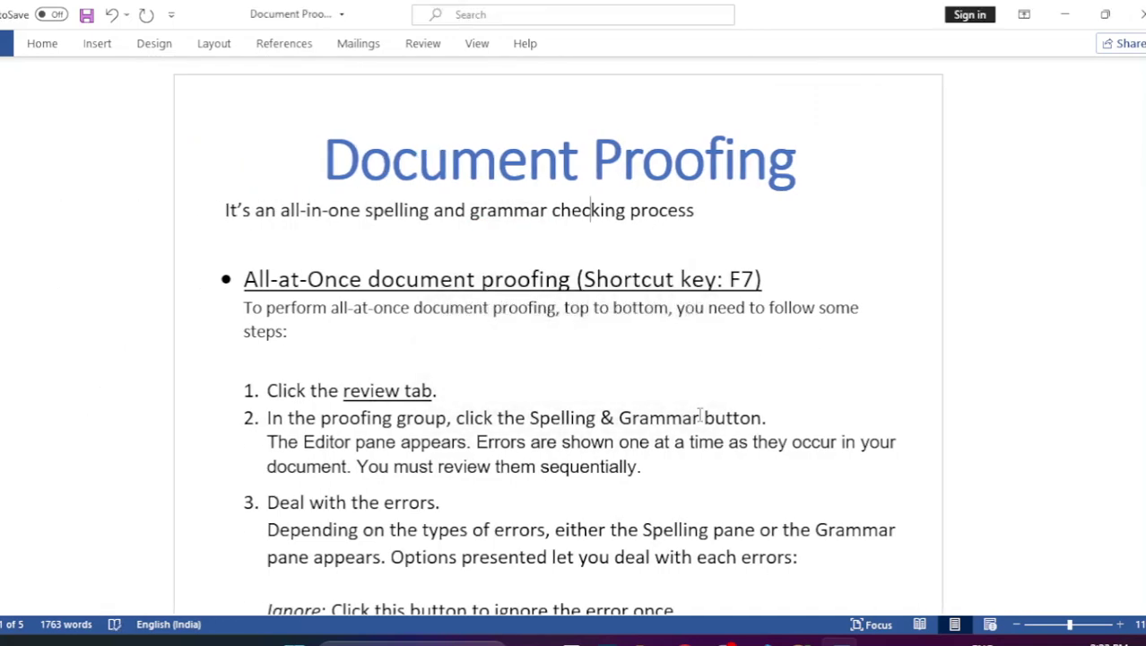
pyautogui.hotkey('ctrl', 's')
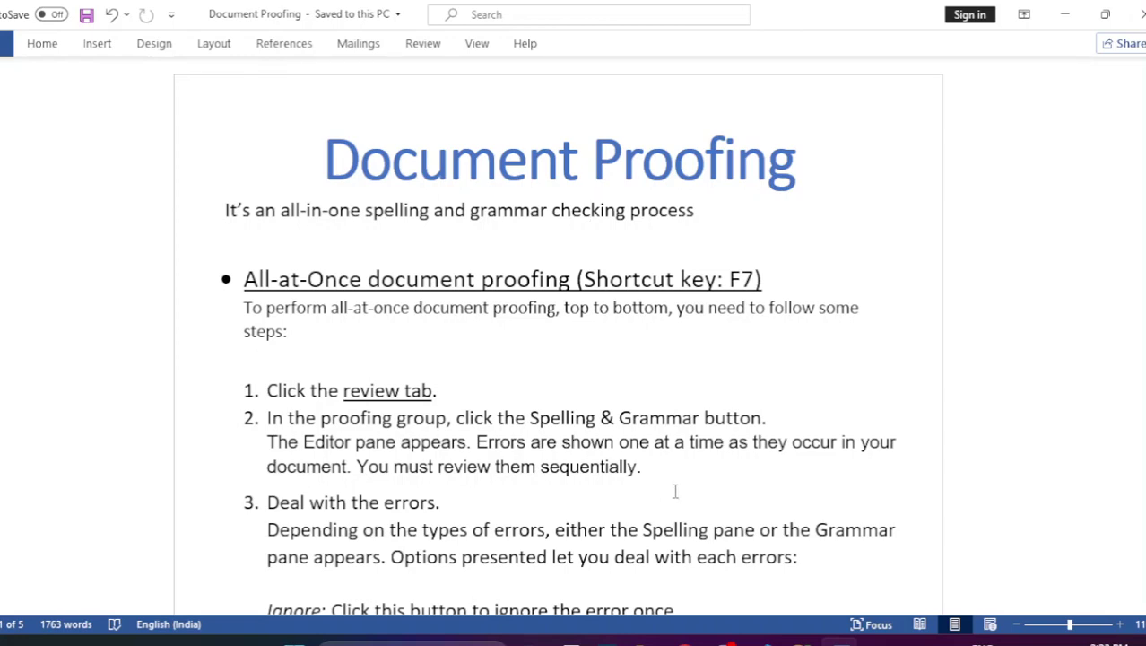
pyautogui.scroll(-1, 675, 490)
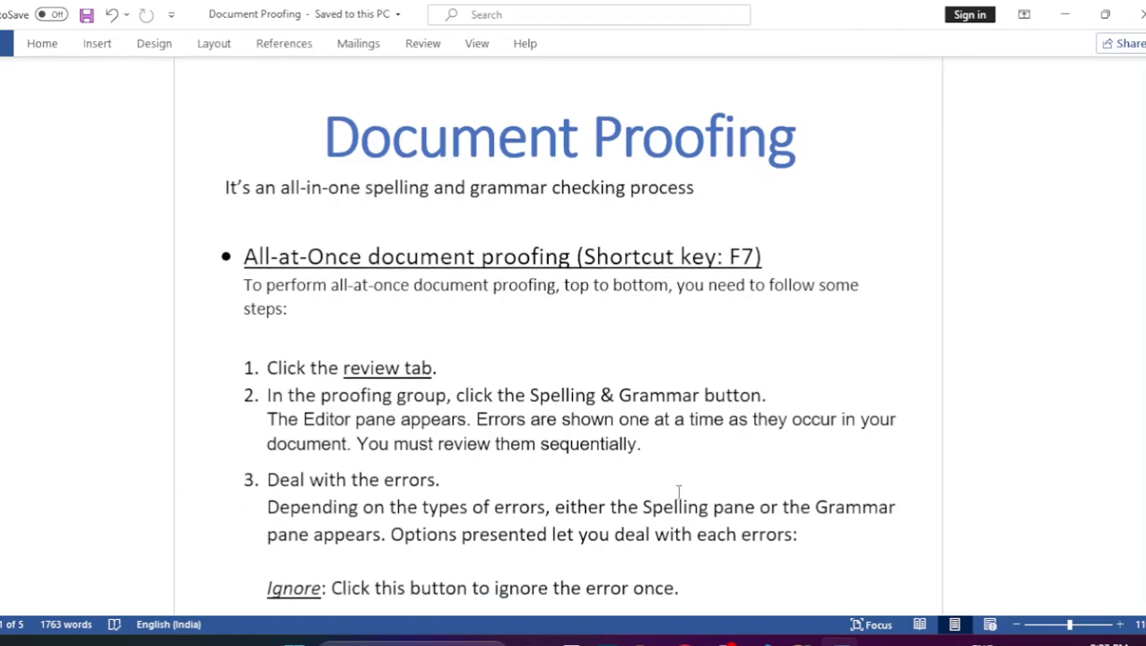
pyautogui.scroll(-1, 716, 499)
pyautogui.scroll(-4, 717, 499)
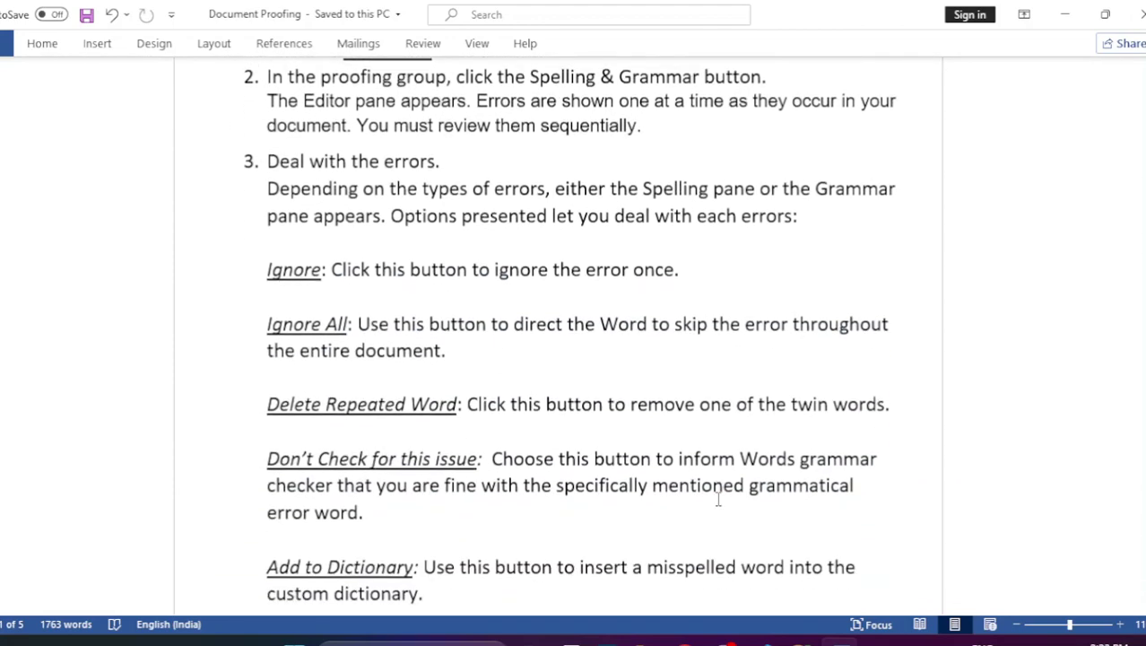
pyautogui.scroll(1, 717, 496)
pyautogui.scroll(3, 717, 496)
pyautogui.scroll(2, 718, 493)
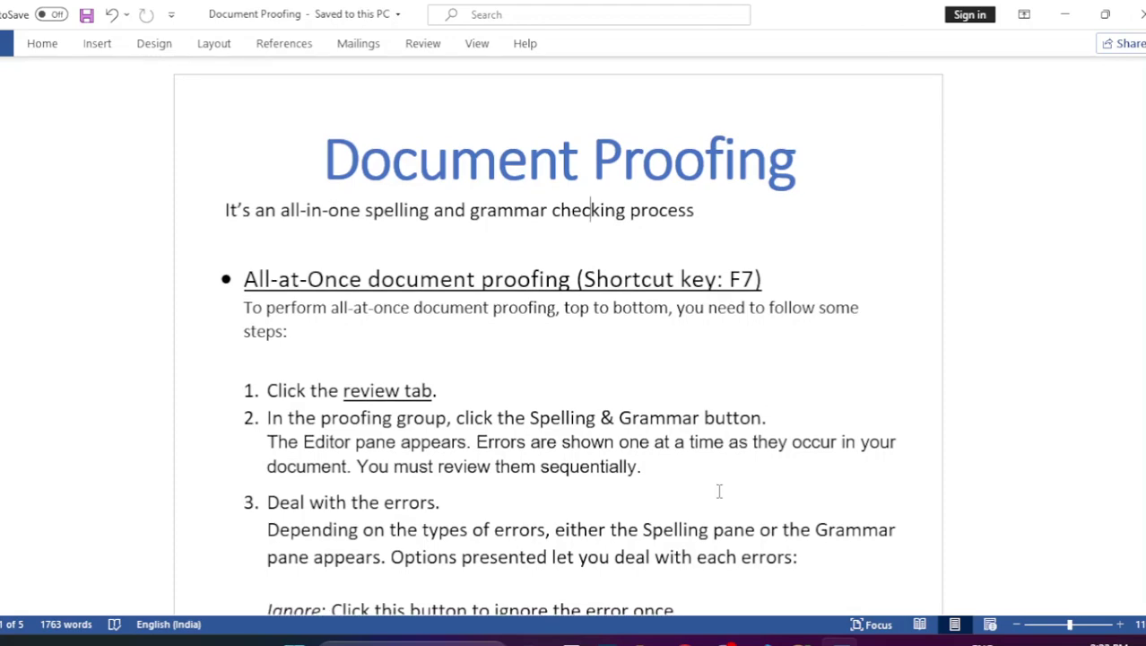
pyautogui.scroll(-2, 720, 490)
pyautogui.scroll(2, 720, 490)
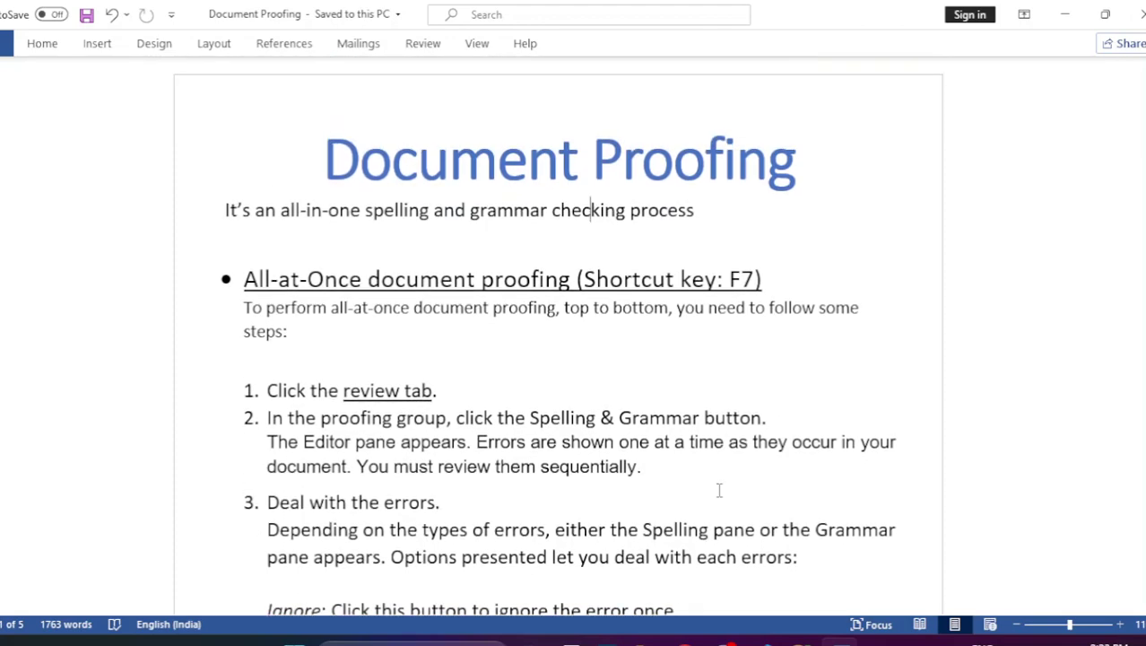